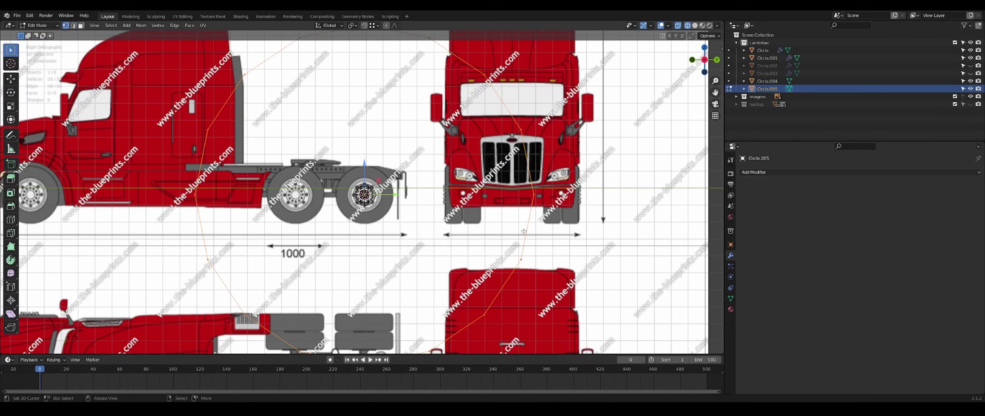
Step: Scale the new 16-vertex circle down until it is close to the size of the wheel's central hub
key(s)
click(441, 214)
scroll(440, 214, up, 3)
key(s)
click(403, 206)
scroll(408, 207, up, 8)
key(shift+z)
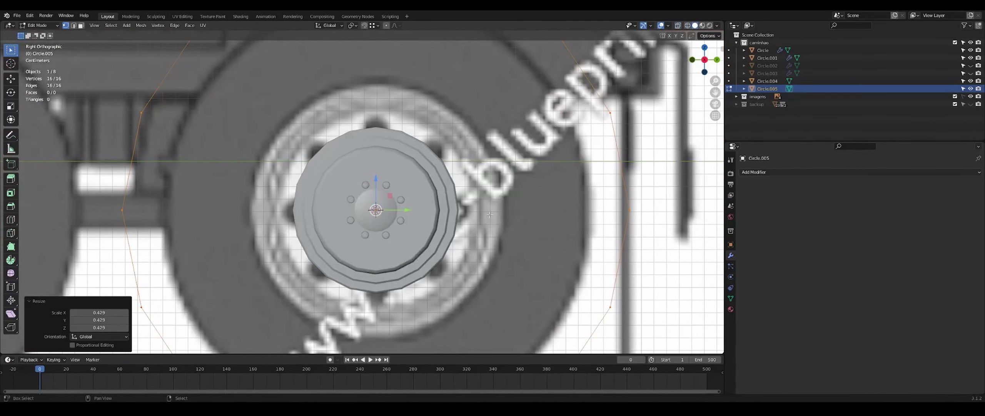
key(s)
click(426, 209)
scroll(385, 208, up, 3)
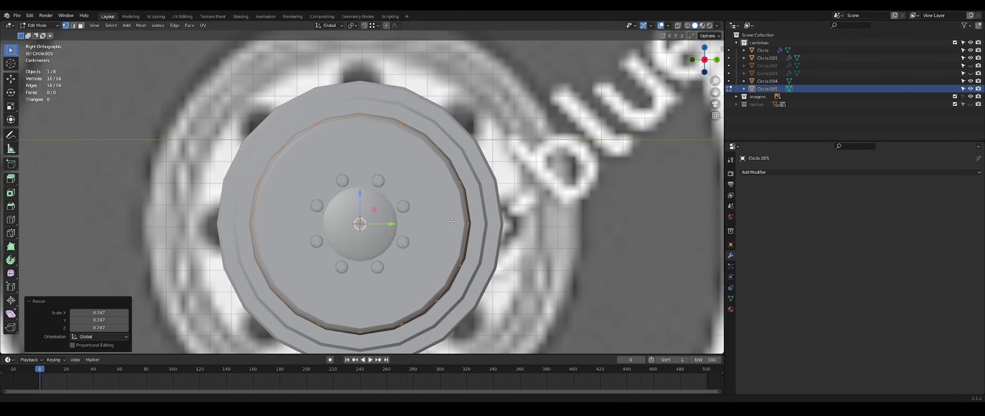
key(shift+z)
scroll(366, 201, up, 4)
Step: Move the circle up along Z to the area above the hub bolts and scale it to about 0.24
key(g)
key(z)
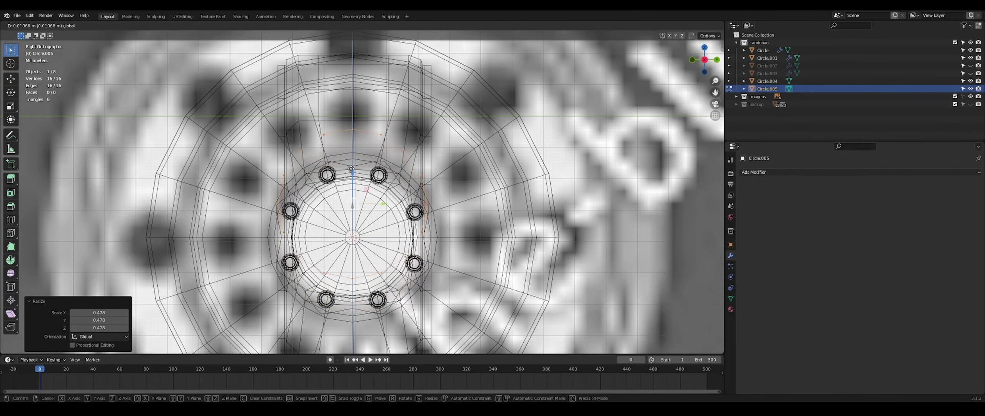
click(382, 99)
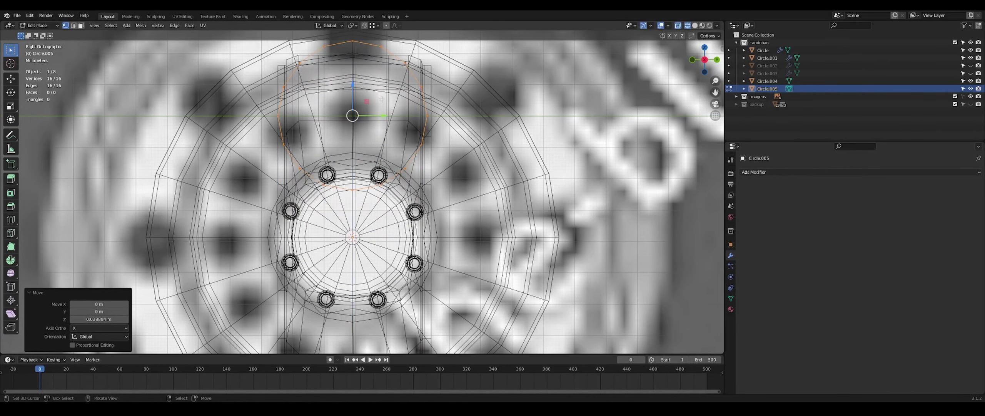
key(s)
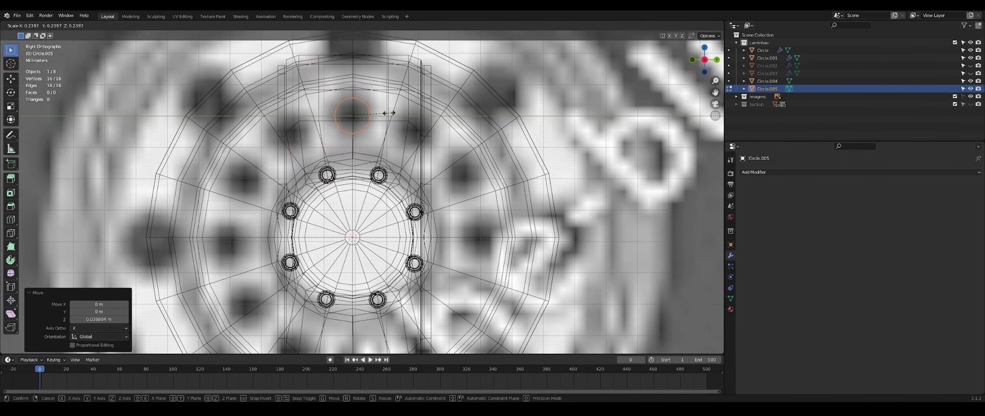
click(394, 113)
Step: Check the circle against the axle in solid view and scale it down slightly
key(shift+z)
scroll(414, 127, down, 2)
scroll(435, 142, up, 1)
mouse_move(440, 146)
shift+middle_down()
mouse_move(435, 199)
mouse_move(482, 228)
mouse_move(447, 244)
mouse_move(297, 165)
shift+middle_up()
key(s)
click(434, 198)
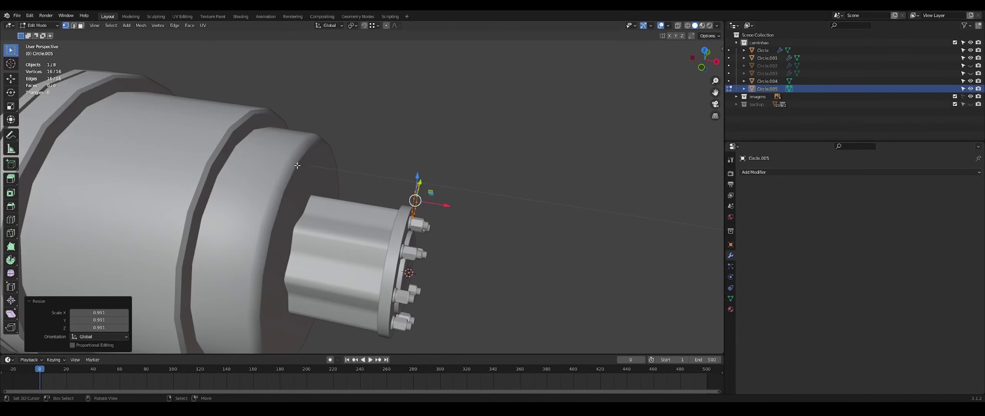
Step: Shift the splined shaft's inner end edge loop along X at the drum's end face
scroll(291, 221, down, 2)
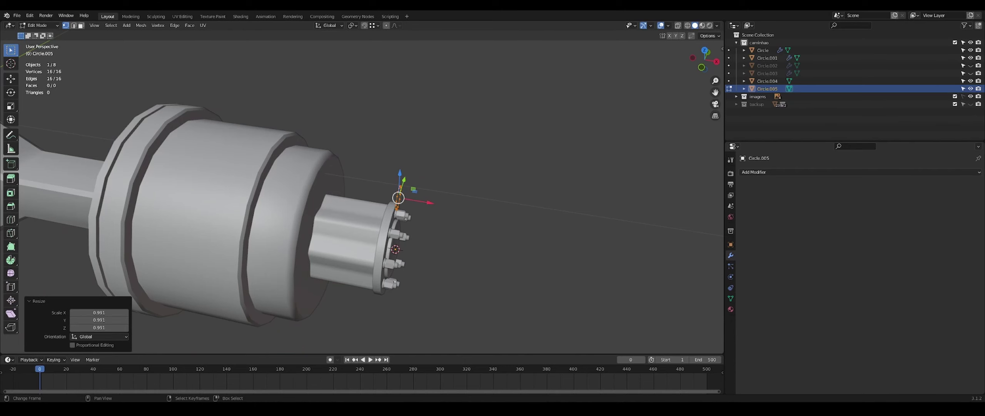
middle_drag(369, 231, 332, 249)
key(Tab)
right_click(323, 253)
key(Tab)
key(shift+z)
alt+right_click(314, 248)
key(shift+z)
key(g)
key(x)
click(321, 248)
key(Tab)
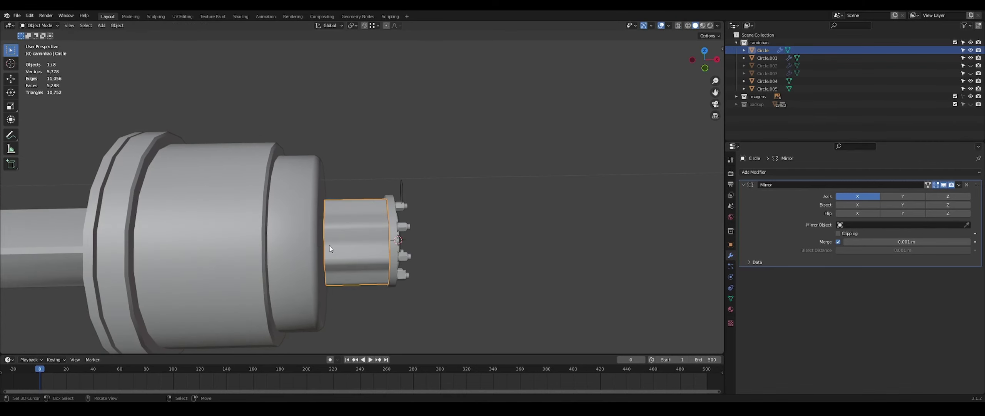
Step: Open the axle drum mesh for editing and reveal all of its hidden geometry
right_click(314, 246)
key(Tab)
middle_drag(394, 246, 381, 246)
key(Tab)
key(Tab)
key(alt+h)
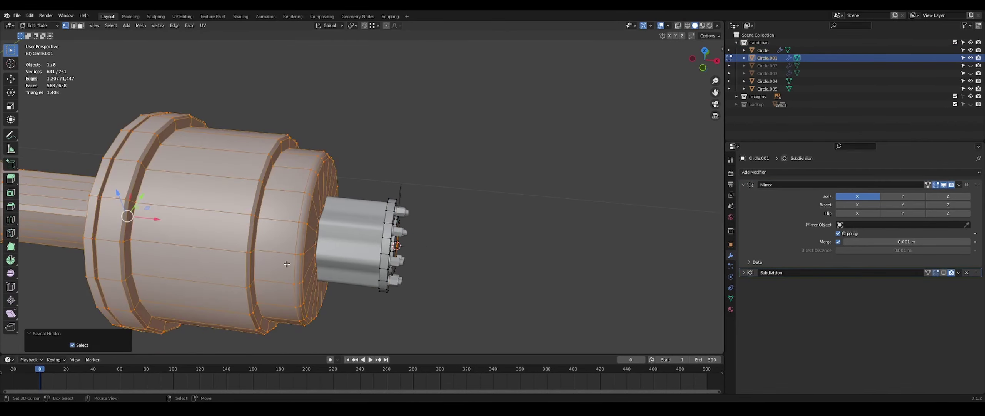
Step: Select the edge loop at the drum's outer end and isolate the axle mesh in local view
middle_drag(313, 235, 301, 237)
right_click(297, 240)
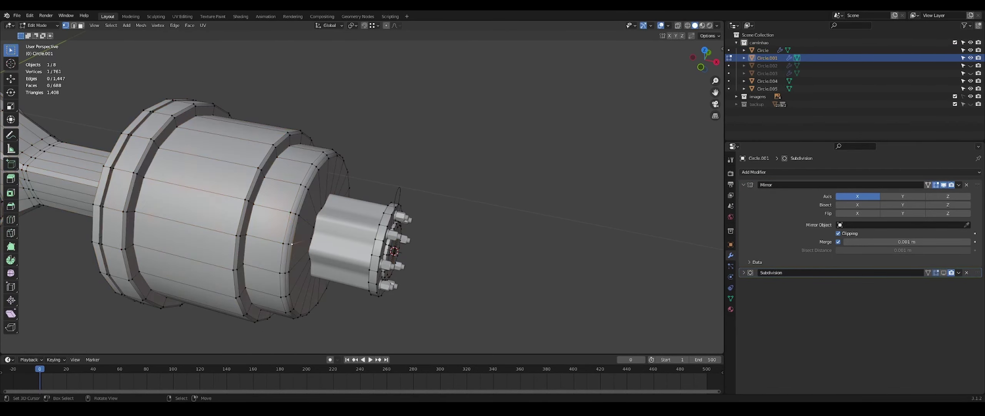
alt+click(301, 207)
key(alt+z)
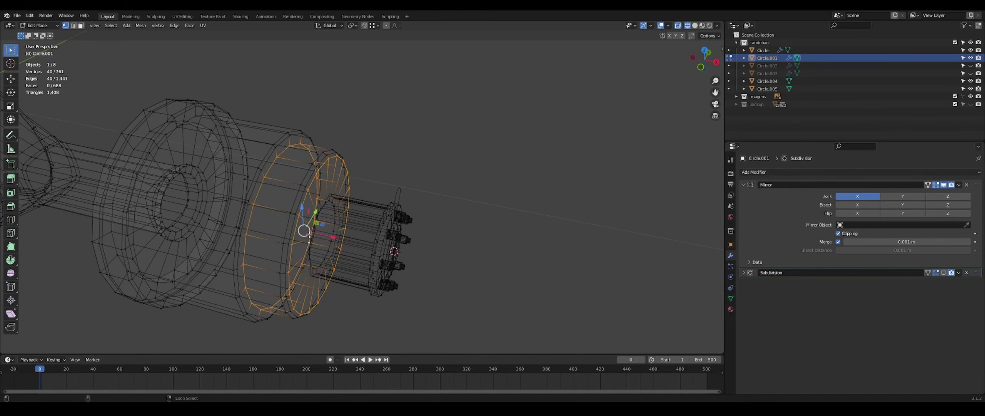
middle_drag(308, 228, 323, 214)
key(ctrl+z)
key(KP_Divide)
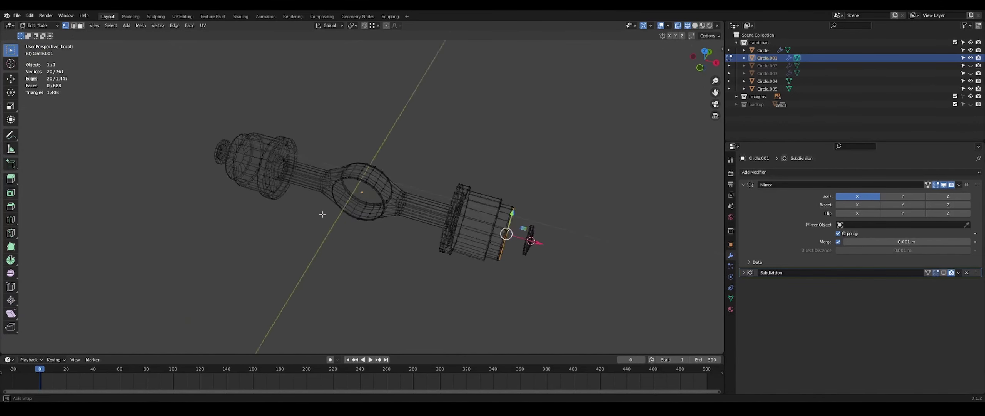
Step: Delete the inner vertex ring of the drum's end cap, fill the opening with one face and leave local view
middle_drag(539, 307, 374, 276)
key(KP_Decimal)
key(shift+z)
alt+shift+right_click(346, 241)
mouse_move(346, 241)
middle_down()
mouse_move(336, 230)
mouse_move(352, 242)
middle_up()
key(3)
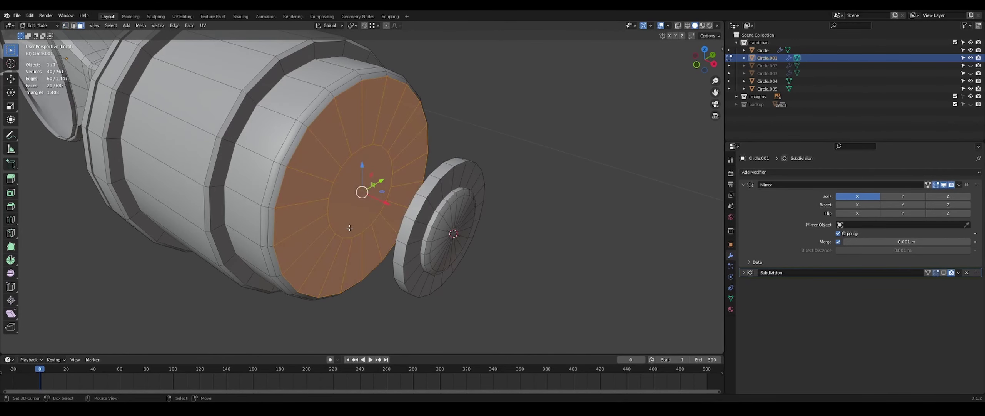
click(349, 228)
key(1)
key(x)
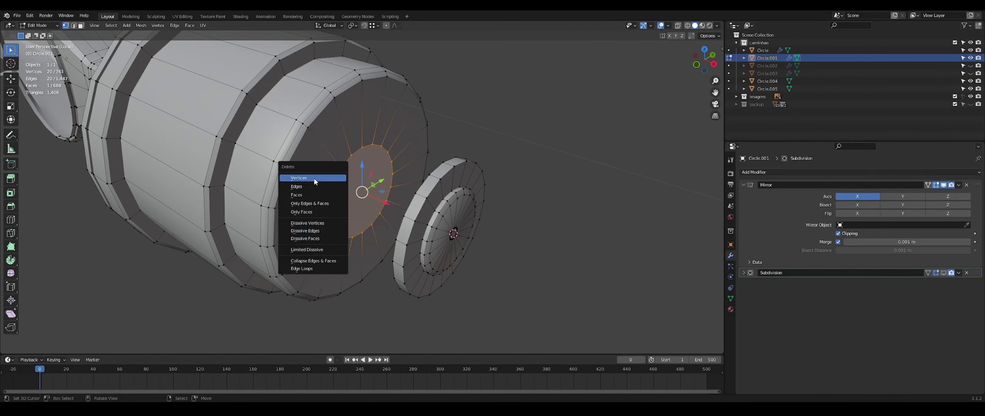
click(307, 169)
middle_drag(307, 170, 329, 182)
key(f)
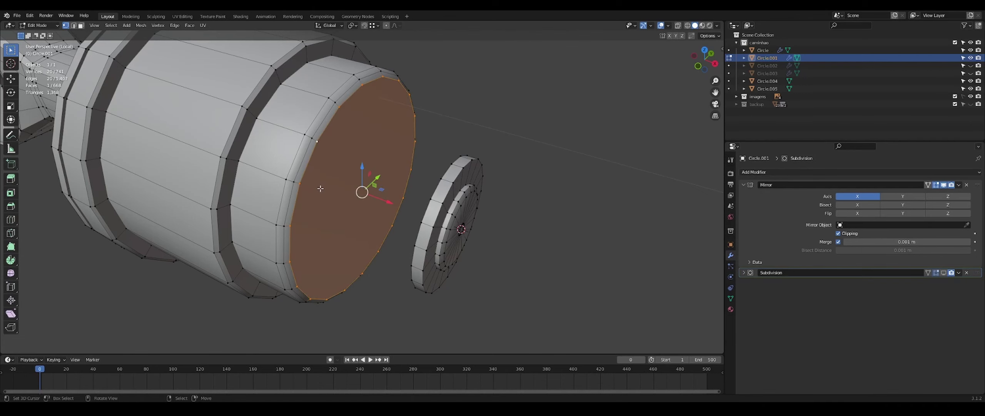
key(KP_Divide)
Step: Extrude the drum's end cap about 0.0017 m along X and inset the extruded face by about 0.007 m
scroll(320, 197, up, 3)
key(x)
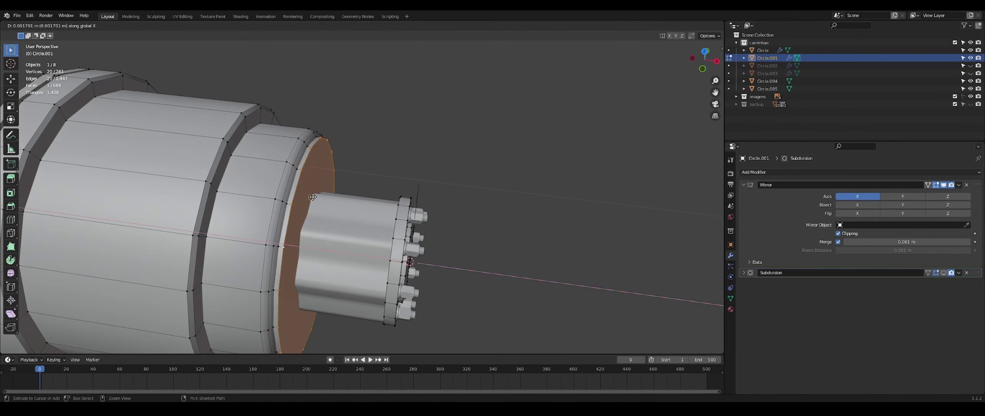
click(321, 197)
middle_drag(322, 197, 294, 238)
middle_drag(289, 288, 287, 379)
key(Tab)
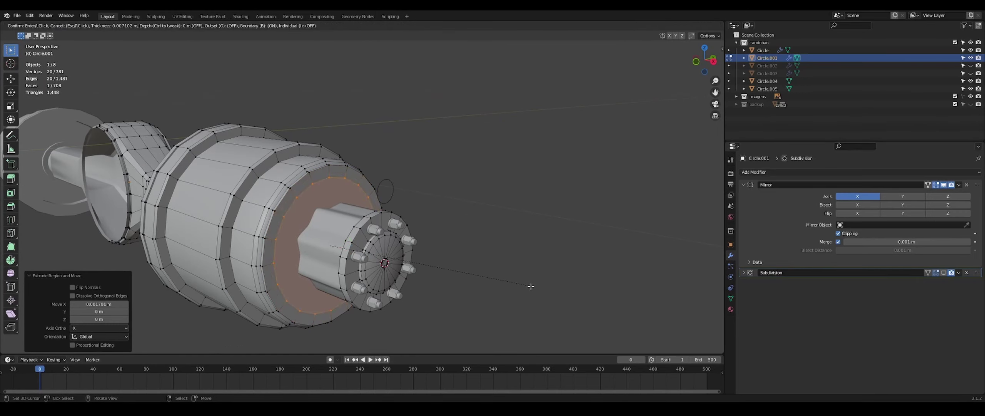
Step: Move the small circle along X onto the drum's end face and scale it down by a factor of 0.773
middle_drag(488, 284, 392, 201)
right_click(380, 202)
key(Tab)
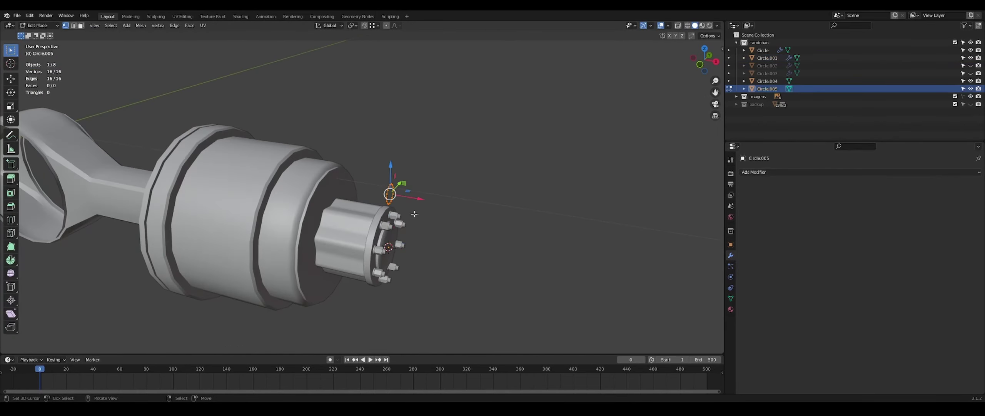
drag(420, 199, 358, 190)
middle_drag(500, 204, 457, 235)
scroll(445, 197, up, 2)
key(s)
click(499, 185)
Step: Compare the small circle with the wheel blueprint in right view and fine-tune its scale
key(KP_3)
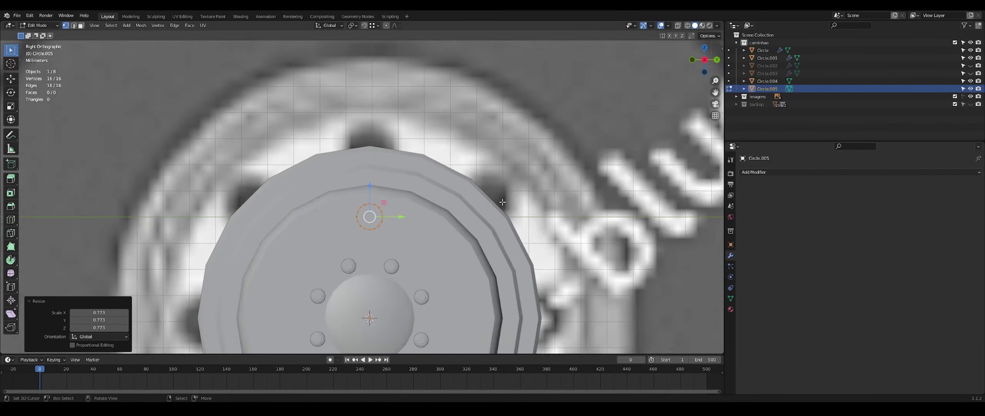
scroll(486, 238, down, 2)
key(shift+z)
scroll(484, 246, up, 2)
key(s)
click(482, 244)
key(shift+z)
scroll(482, 247, down, 3)
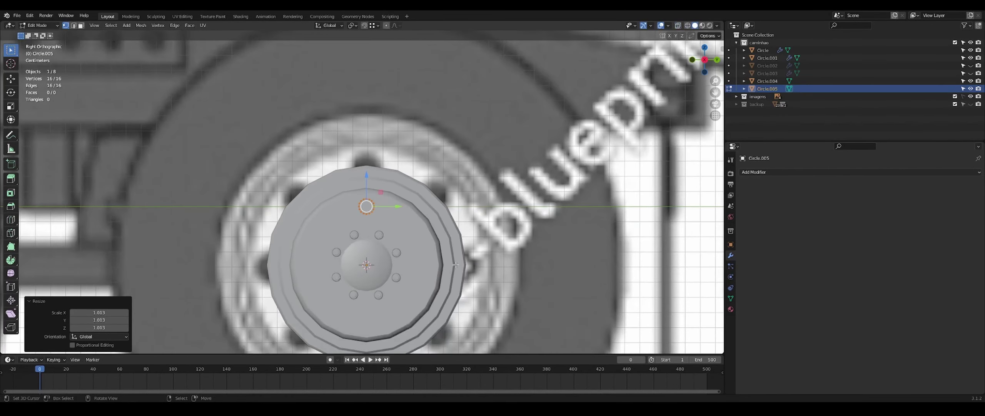
Step: Extrude the small circle about 0.0009 m along X and fill its outer end with a face
scroll(480, 287, up, 5)
middle_drag(435, 256, 398, 263)
key(x)
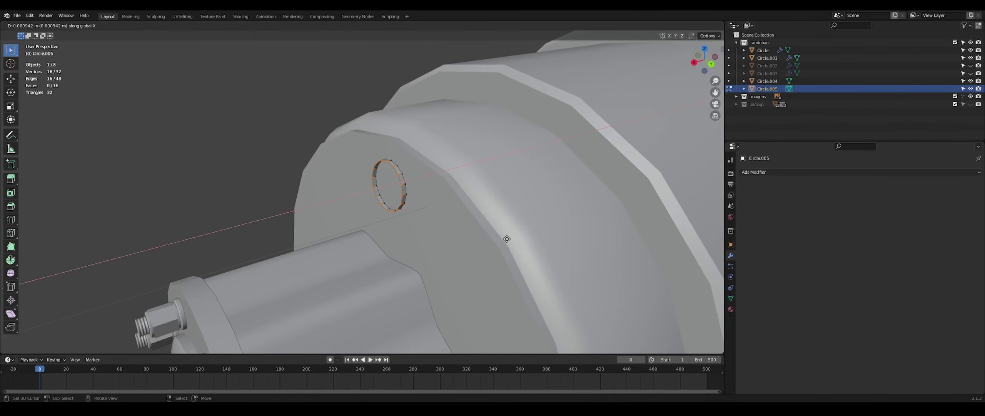
click(505, 238)
scroll(505, 240, down, 3)
middle_drag(505, 239, 475, 248)
scroll(475, 248, up, 5)
key(f)
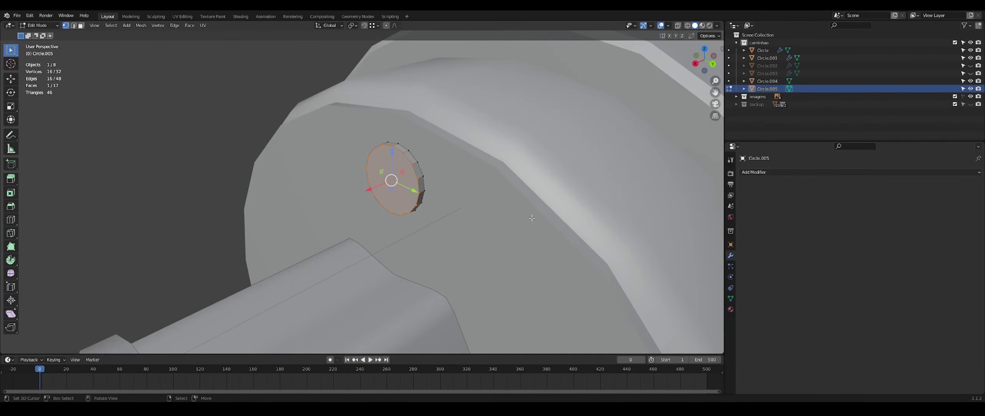
Step: Inset the disc's front face and move the inset face slightly along X to bevel the rim
key(i)
click(508, 212)
middle_drag(505, 211, 478, 211)
drag(373, 191, 368, 192)
Step: Scale the disc's inset front face up slightly to narrow the sloped rim
key(Tab)
middle_drag(369, 193, 444, 227)
scroll(444, 226, up, 2)
key(Tab)
middle_drag(321, 229, 369, 237)
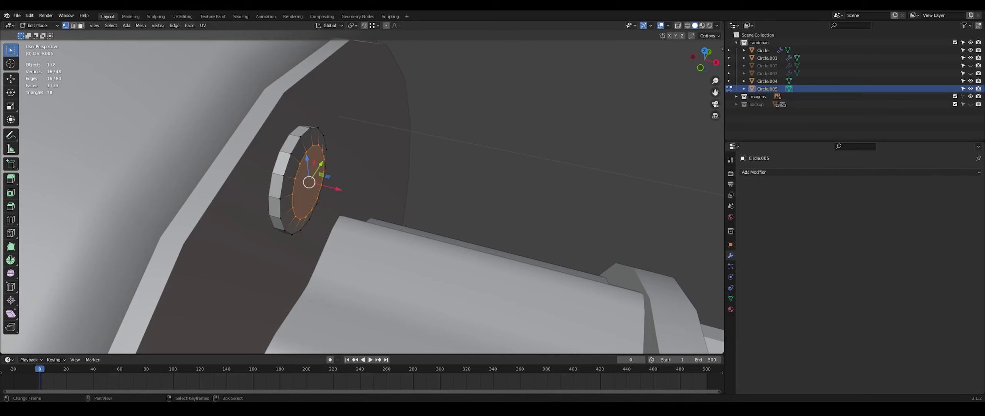
middle_drag(454, 165, 474, 150)
key(s)
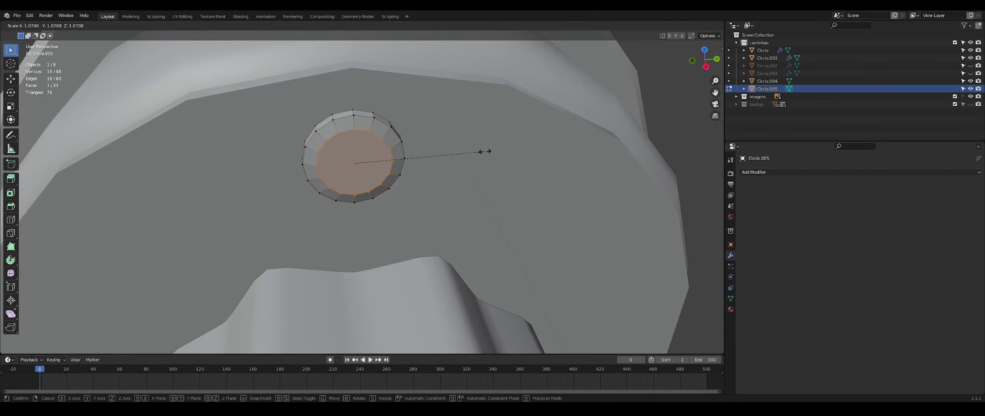
click(497, 169)
Step: Snap the 3D cursor to the centre of the disc's selected front face
key(Tab)
key(Tab)
key(shift+s)
click(408, 244)
key(Tab)
middle_drag(408, 242, 384, 230)
scroll(384, 230, down, 3)
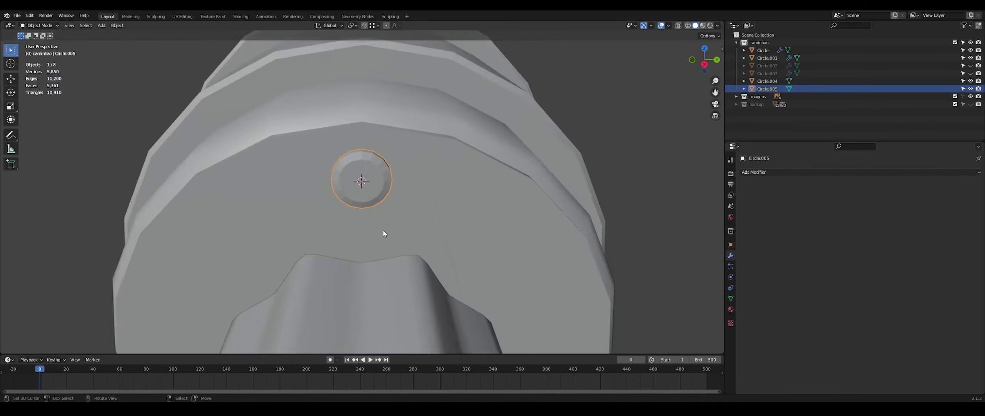
Step: Shade the disc smooth and enable Auto Smooth for its normals
right_click(354, 201)
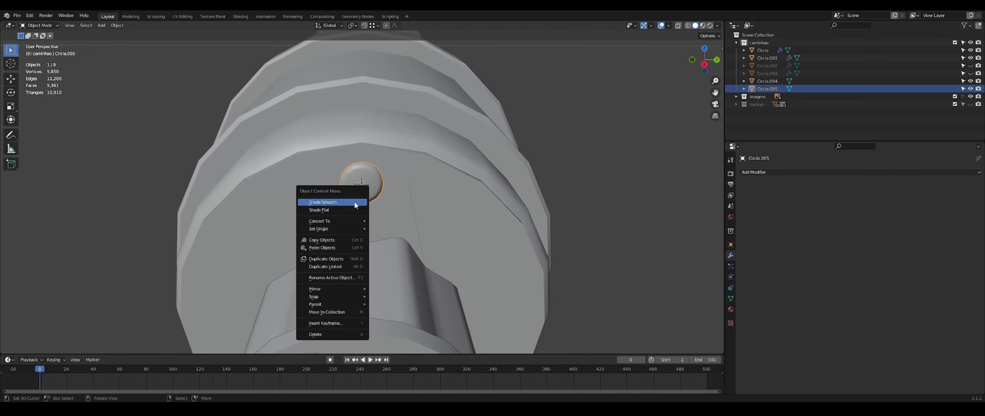
key(Escape)
middle_drag(370, 216, 398, 234)
click(731, 298)
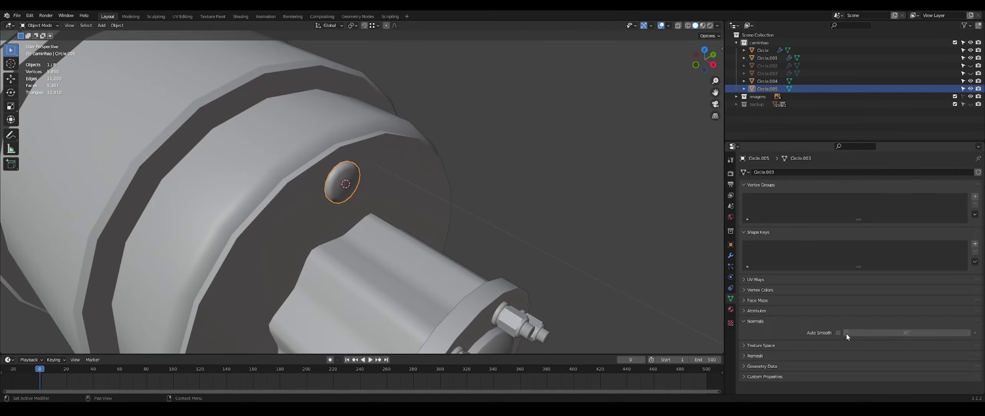
Step: Scale the disc's front face up slightly and add an edge loop around the sloped rim
key(Tab)
scroll(475, 229, up, 3)
middle_drag(523, 216, 502, 238)
scroll(490, 261, up, 2)
shift+middle_drag(450, 223, 417, 251)
key(s)
click(418, 249)
key(ctrl+r)
click(433, 215)
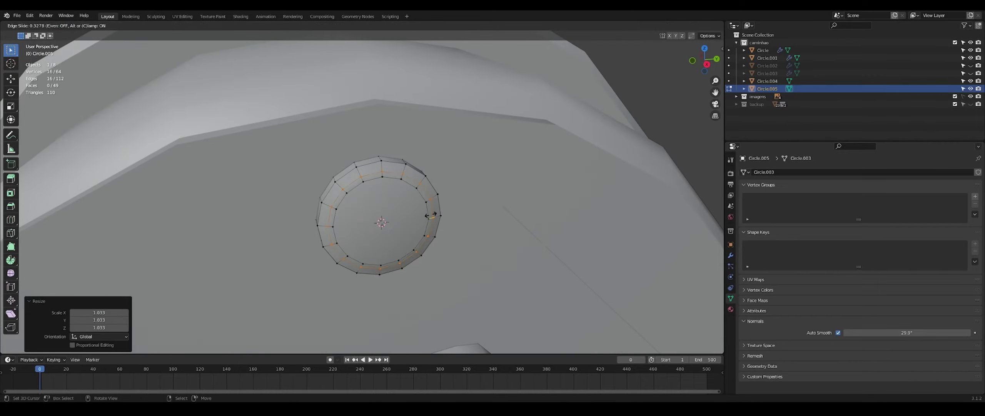
click(430, 220)
key(Tab)
Step: Add a 6-vertex cylinder aligned to the right view at the 3D cursor on the disc
mouse_move(428, 225)
middle_down()
mouse_move(450, 227)
mouse_move(424, 223)
middle_up()
scroll(424, 224, down, 2)
key(KP_3)
scroll(419, 234, down, 6)
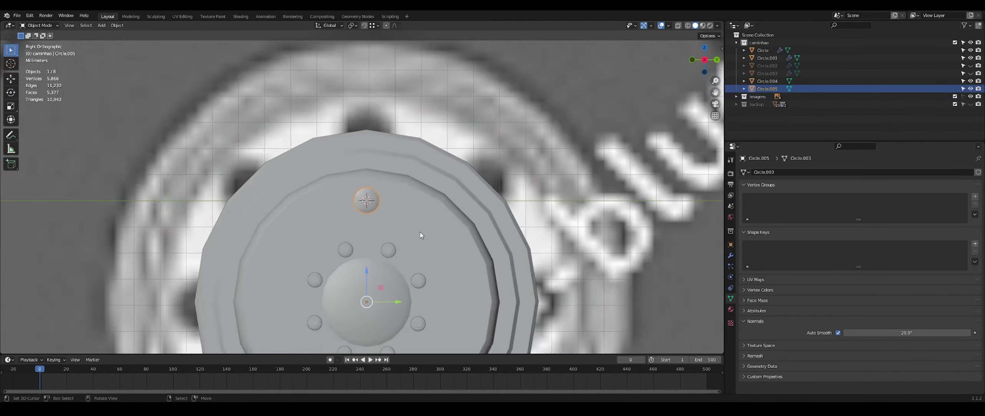
scroll(418, 238, up, 6)
key(shift+a)
mouse_move(385, 233)
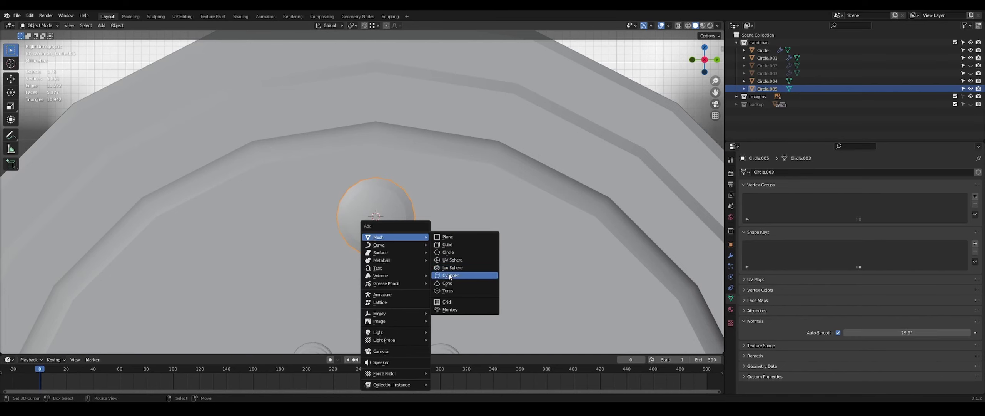
click(473, 273)
click(99, 297)
click(94, 307)
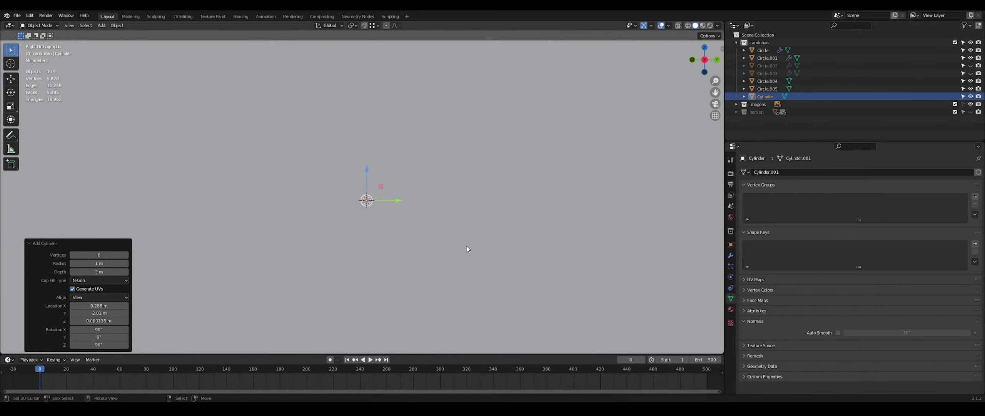
key(KP_Decimal)
Step: Rotate the whole hexagonal cylinder mesh 90° about the X axis
key(Tab)
text(r)
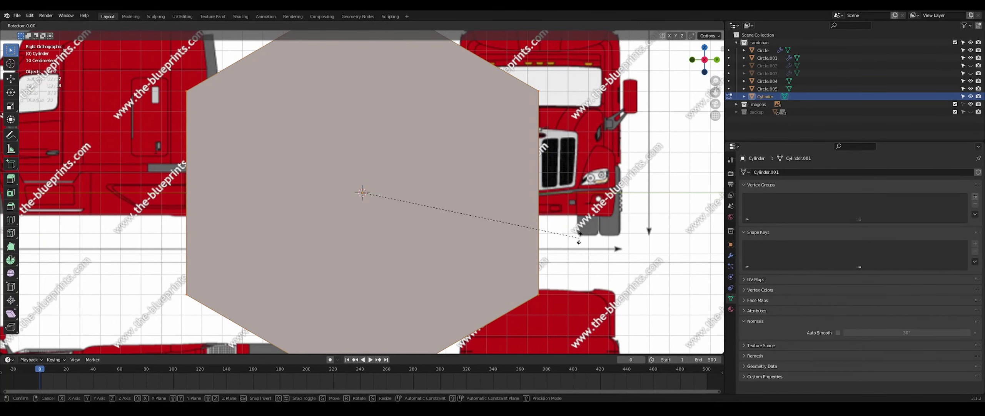
text(x90)
key(Return)
Step: Scale the hexagonal cylinder down in stages until it fits inside the small disc as a bolt head
key(s)
click(442, 205)
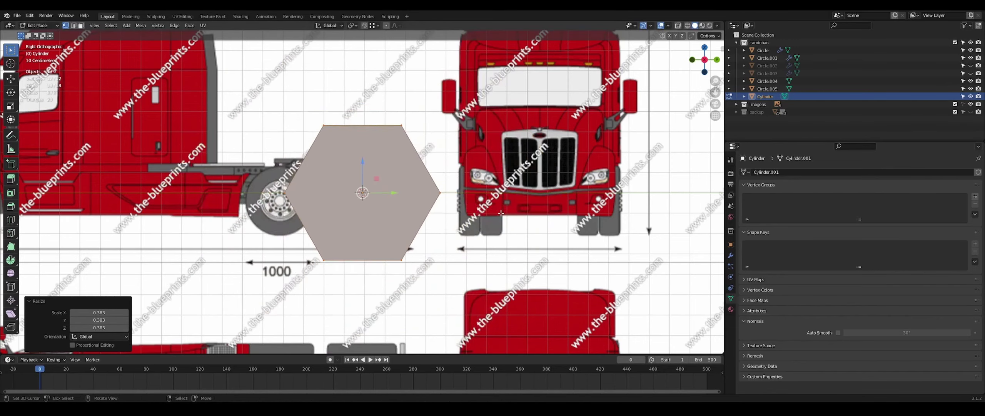
scroll(538, 212, up, 4)
key(s)
click(428, 199)
key(s)
click(431, 183)
scroll(500, 196, up, 6)
key(s)
click(411, 200)
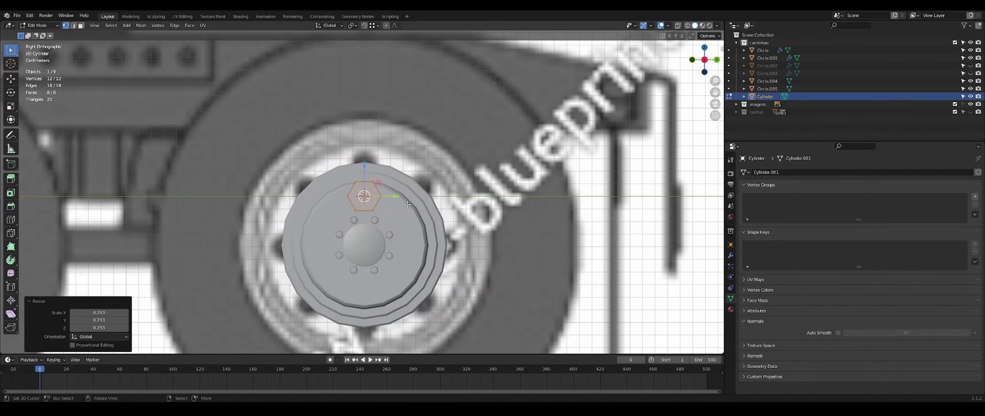
scroll(532, 216, up, 5)
key(s)
click(410, 211)
scroll(410, 211, up, 5)
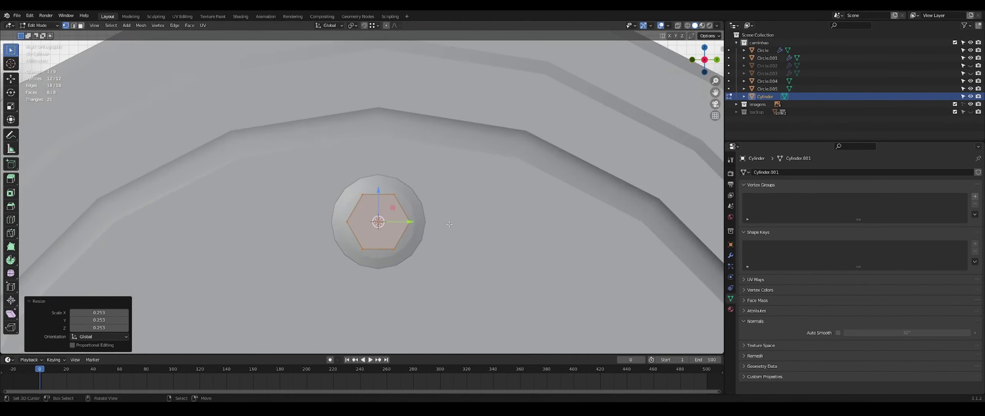
Step: Fine-tune the hexagonal cylinder's scale inside the small disc and move it outward along X so it projects from the disc
key(s)
click(476, 233)
middle_drag(486, 236, 565, 249)
key(shift+z)
key(shift+z)
middle_drag(357, 247, 391, 234)
key(g)
key(x)
click(385, 228)
Step: Set the pivot to the 3D cursor and shorten the hexagonal cylinder along X to about half its length
click(353, 26)
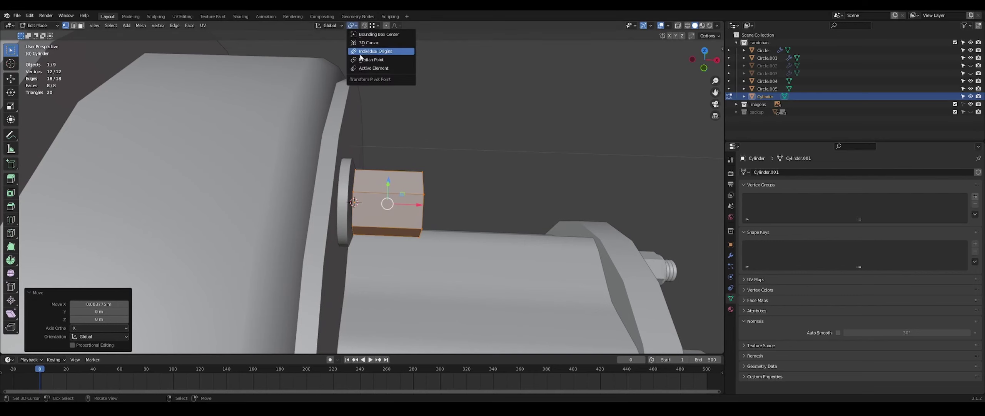
click(368, 43)
key(s)
key(x)
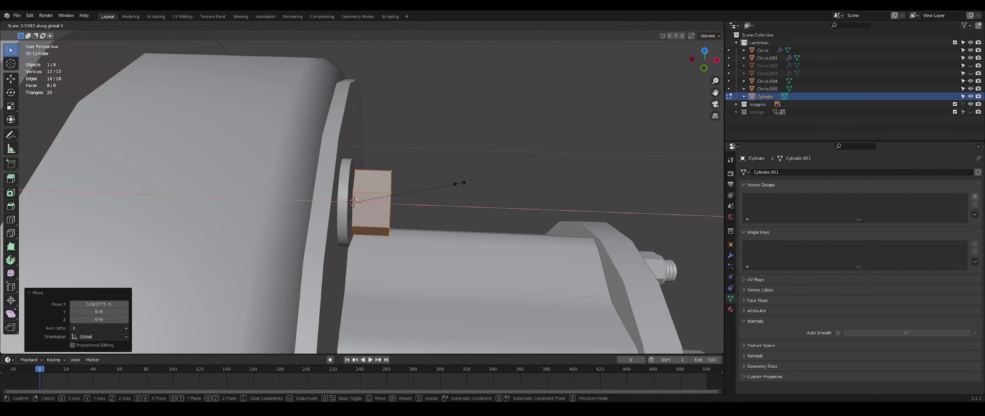
click(449, 185)
middle_drag(449, 184, 429, 255)
Step: Inset the outer end face of the hexagonal cylinder to leave a narrow rim
key(3)
right_click(388, 236)
middle_drag(389, 236, 627, 259)
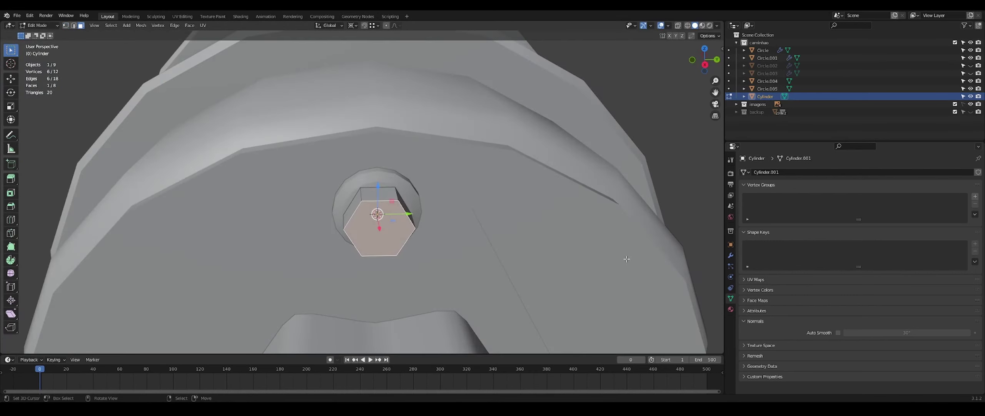
key(i)
click(620, 258)
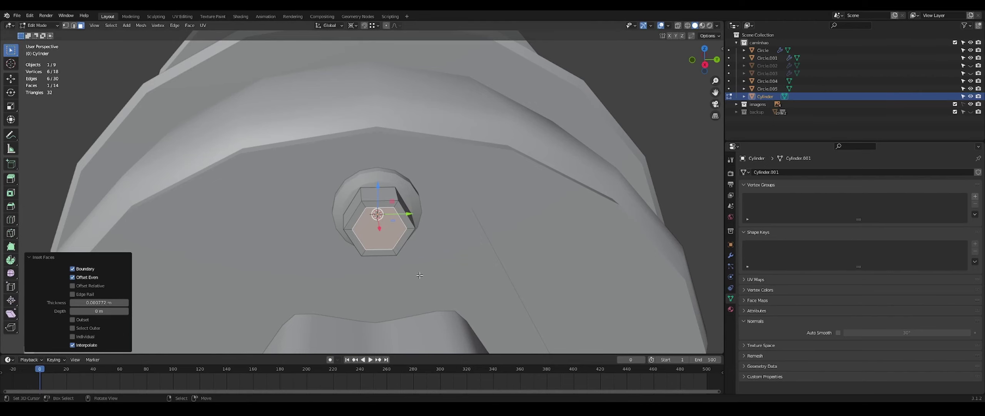
Step: Delete the inset face to open the end of the hexagonal head
key(Tab)
middle_drag(420, 274, 391, 244)
key(Tab)
key(x)
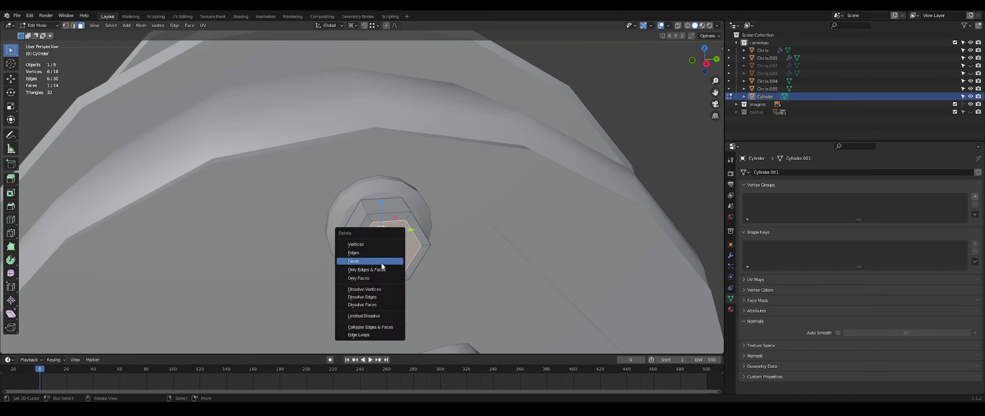
click(380, 263)
click(388, 225)
right_click(388, 225)
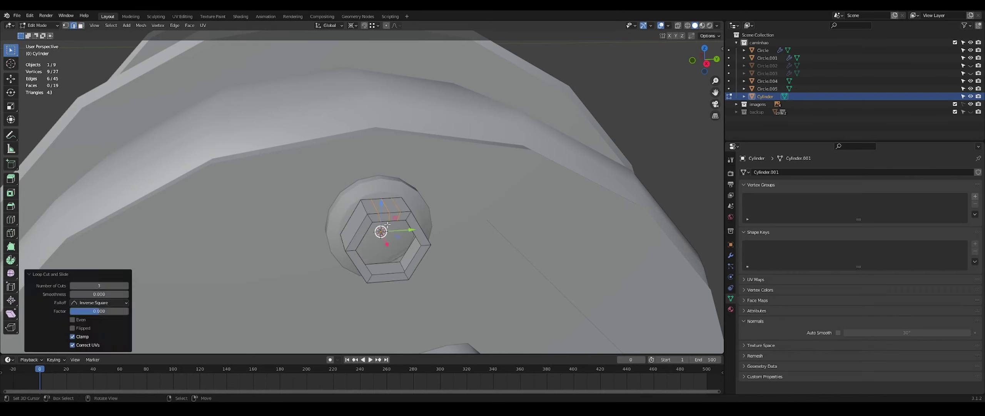
key(ctrl+z)
Step: Cut two edge loops across the first side of the hexagonal head and delete its back face
key(ctrl+r)
scroll(387, 224, up, 1)
click(387, 225)
right_click(387, 225)
middle_drag(388, 224, 397, 247)
key(3)
click(397, 239)
key(x)
click(397, 239)
Step: Add two loop cuts across each remaining side of the hexagonal head, dividing every side into three
scroll(419, 238, up, 1)
click(419, 238)
right_click(419, 238)
key(ctrl+e)
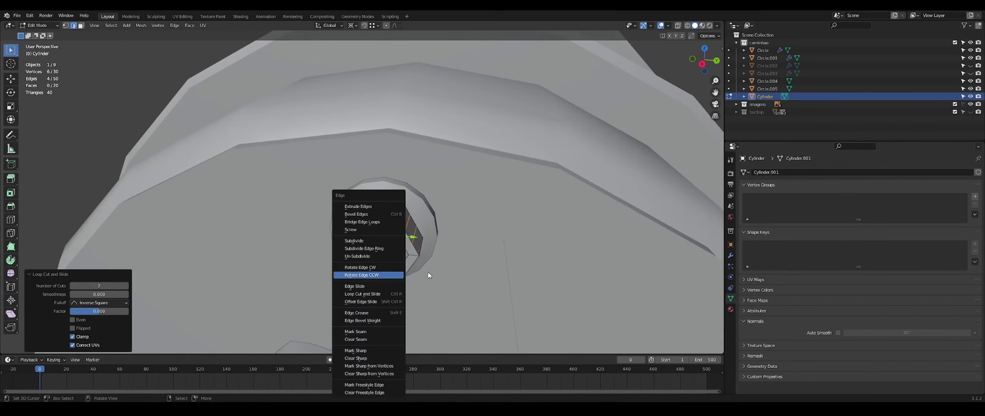
key(alt+a)
click(406, 273)
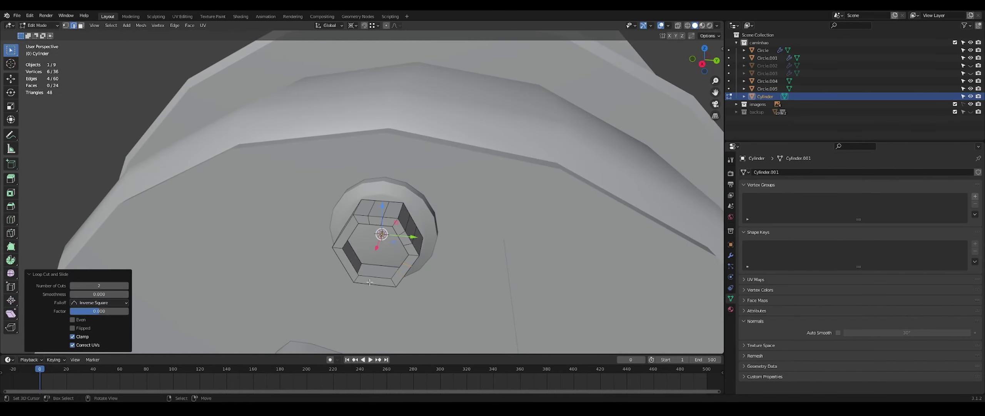
right_click(349, 266)
click(348, 231)
right_click(348, 230)
Step: Select the inner edge loop of the hexagonal head and turn it into a circle with LoopTools
middle_drag(348, 235, 367, 219)
key(1)
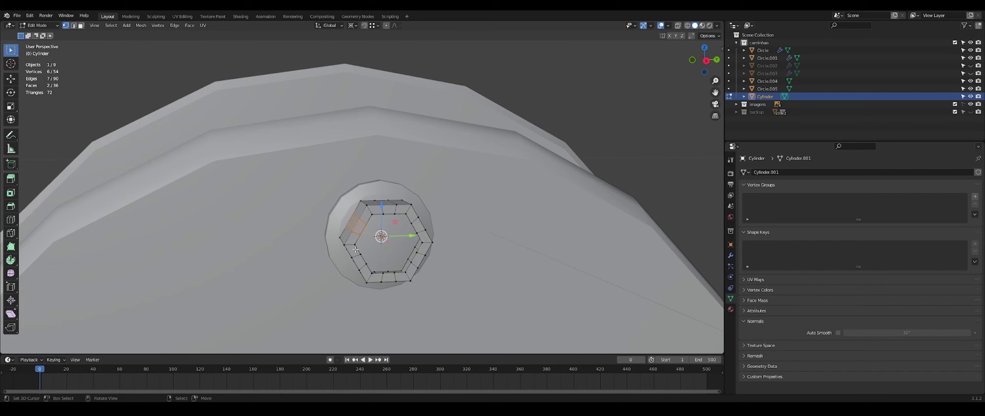
key(w)
mouse_move(476, 208)
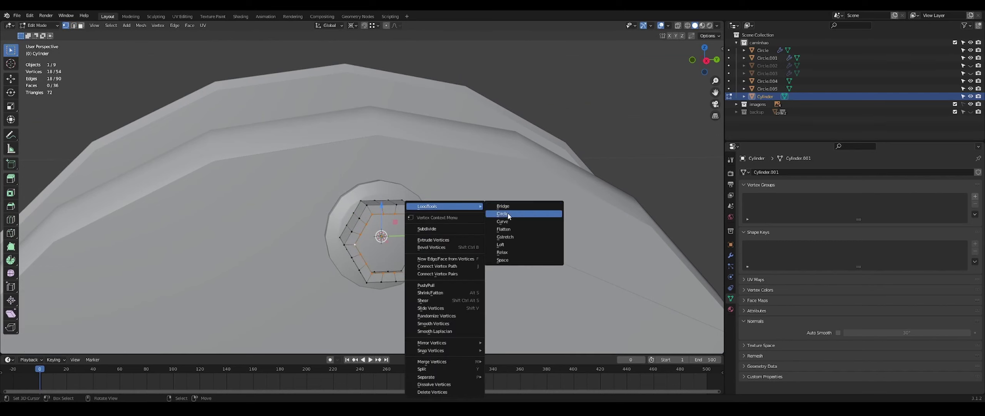
click(510, 214)
middle_drag(449, 259, 393, 266)
Step: Extrude the circular opening inward as a recess wall and extrude its inner loop again in place
key(e)
click(512, 277)
key(e)
key(s)
right_click(454, 279)
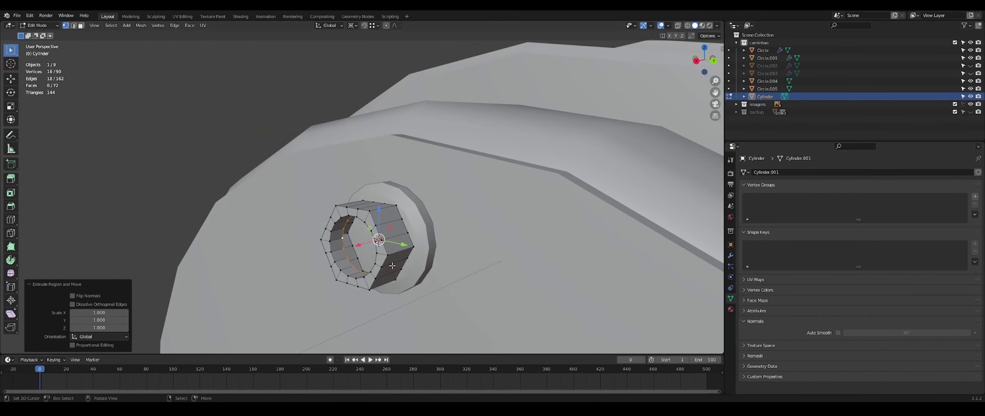
Step: Set the pivot to Median Point, scale the new recess loop inward and fill it with a face
click(352, 25)
click(369, 60)
middle_drag(446, 189, 457, 197)
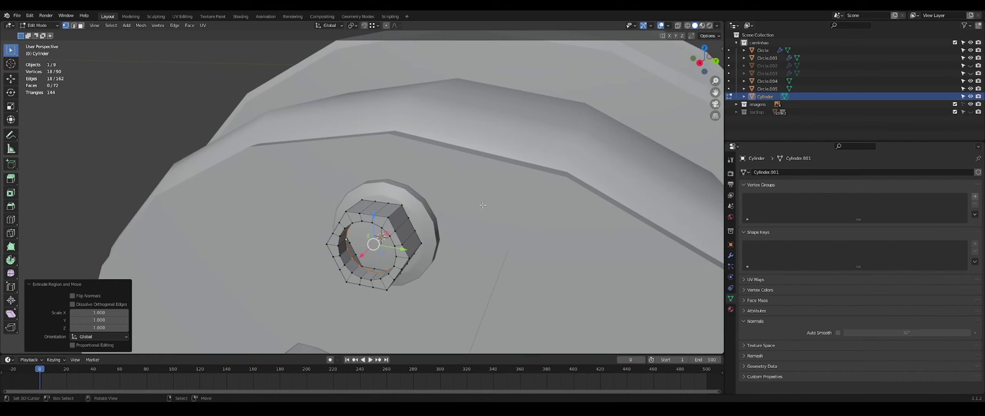
key(s)
click(409, 219)
key(f)
scroll(410, 220, down, 3)
middle_drag(411, 221, 436, 229)
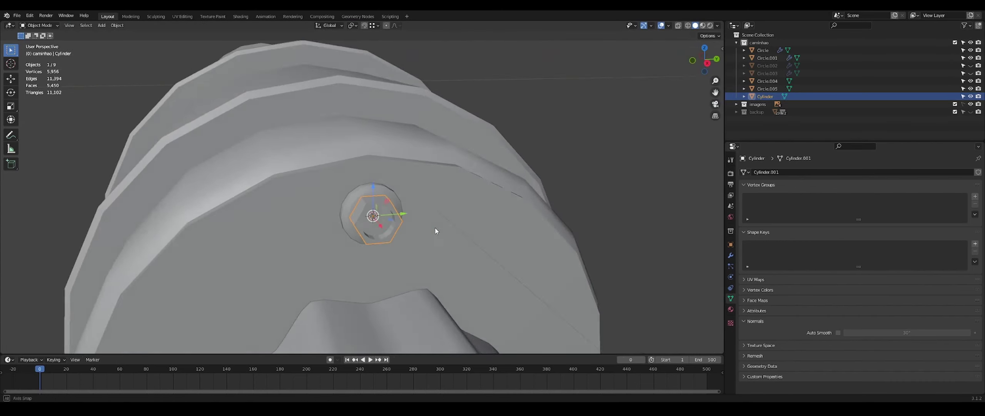
Step: Move the hexagonal bolt head along X to seat it against the small disc
scroll(436, 229, up, 1)
middle_drag(368, 231, 384, 241)
key(g)
key(x)
click(418, 228)
key(Tab)
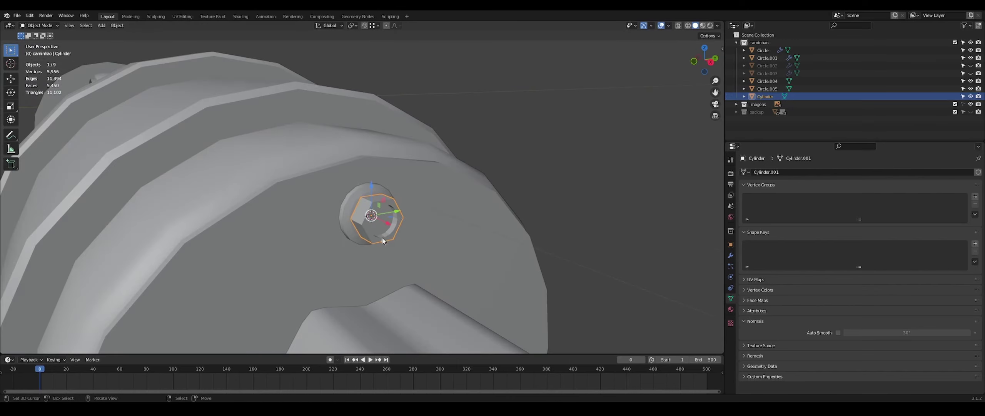
Step: Shade the bolt head smooth with Auto Smooth enabled at 30°
key(w)
click(402, 242)
click(838, 333)
middle_drag(558, 280, 581, 291)
scroll(581, 291, down, 2)
scroll(577, 285, up, 2)
key(alt+a)
middle_drag(525, 205, 384, 269)
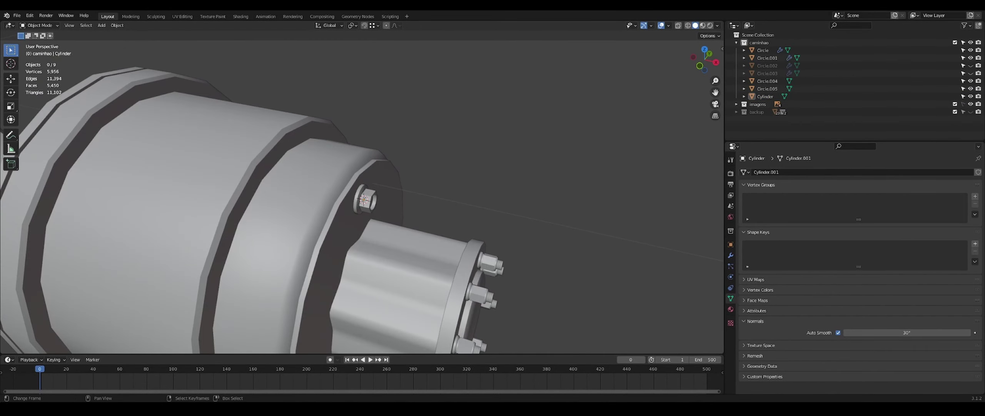
Step: Join the bolt head with the small disc into one object
middle_drag(455, 246, 361, 241)
scroll(402, 250, up, 3)
key(Tab)
key(Tab)
right_click(387, 231)
shift+right_click(338, 237)
key(ctrl+j)
Step: Snap the 3D cursor to the hub's centre and add an empty there in the right view
scroll(363, 254, down, 6)
middle_drag(370, 268, 408, 285)
key(shift+s)
click(406, 328)
middle_drag(406, 328, 381, 320)
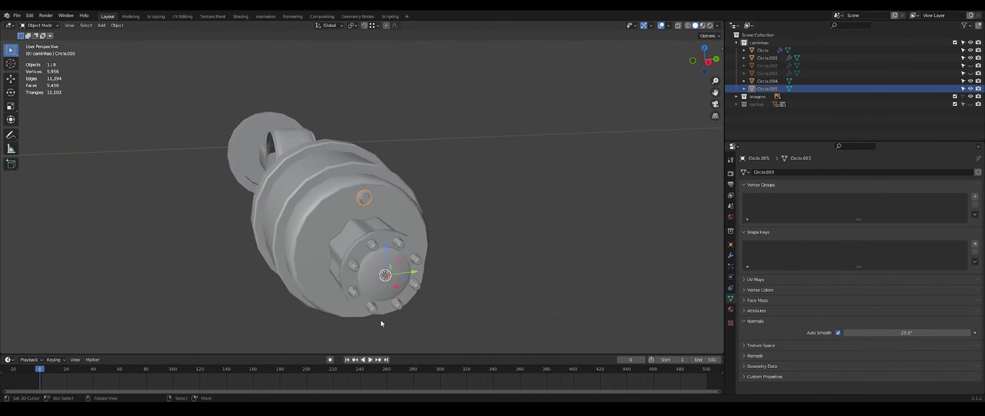
key(KP_3)
key(shift+a)
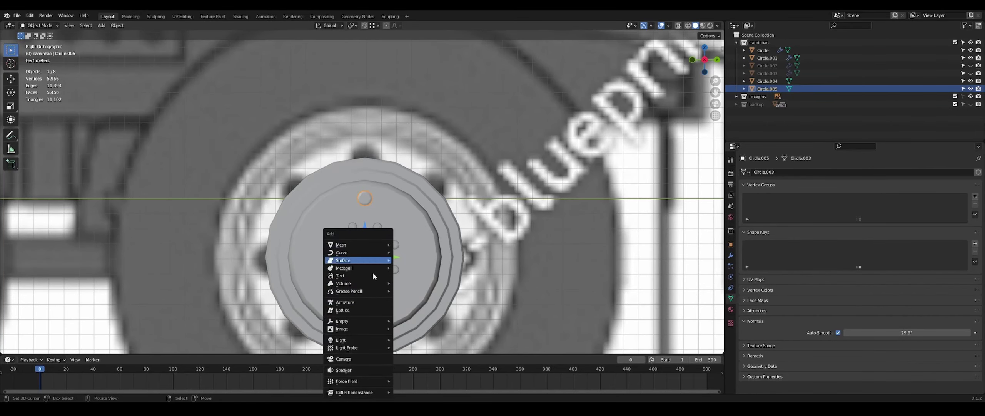
click(416, 321)
scroll(380, 225, down, 3)
scroll(380, 227, up, 2)
Step: Add an Array modifier to the joined bolt and disc and apply the object's rotation
click(365, 201)
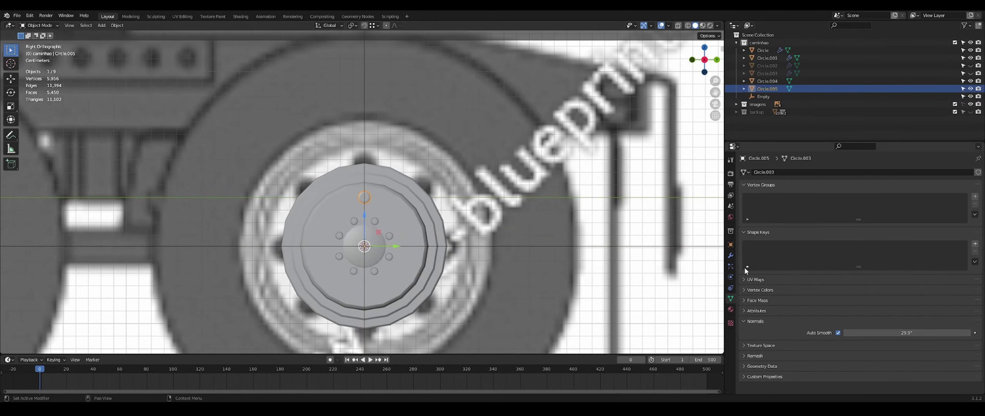
click(731, 255)
click(859, 172)
click(824, 194)
key(ctrl+a)
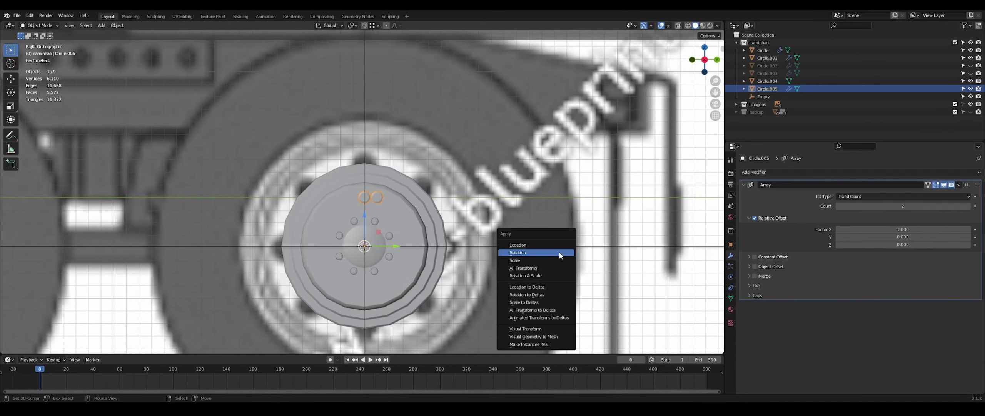
click(559, 252)
Step: Replace the array's relative offset with an object offset using Empty, and set the count to 12
click(755, 218)
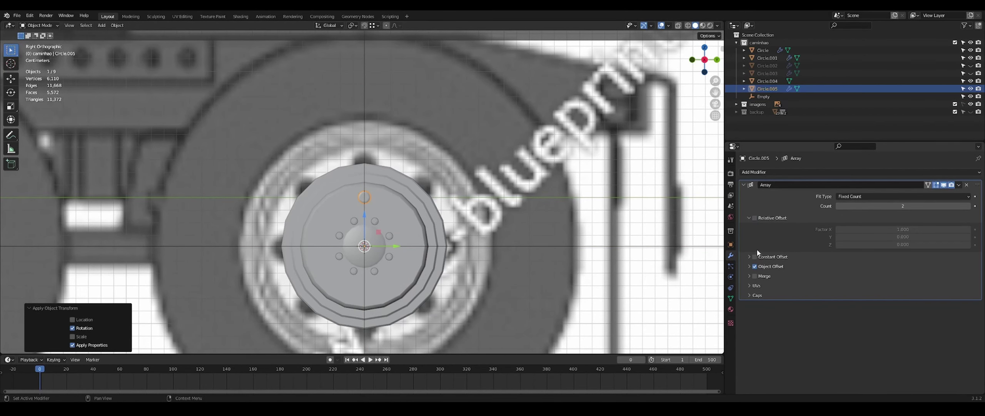
click(749, 266)
click(459, 263)
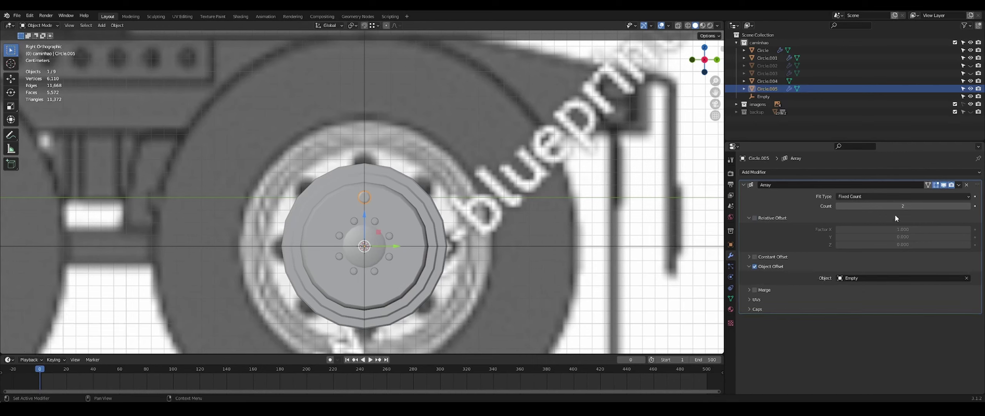
Step: Rotate the empty 30° about X to distribute the bolts around the hub
click(642, 247)
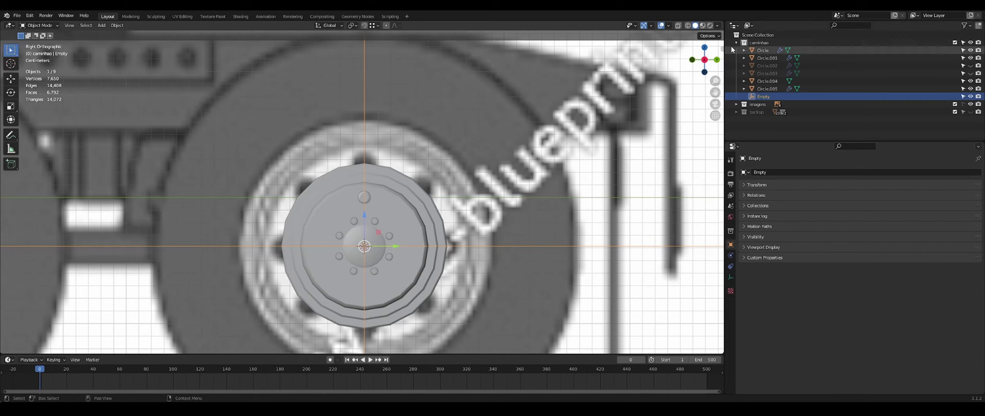
key(n)
click(678, 46)
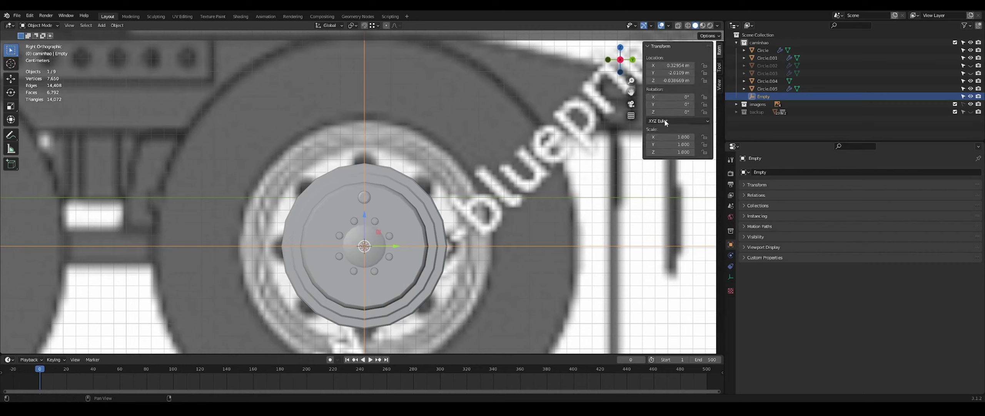
drag(672, 97, 715, 97)
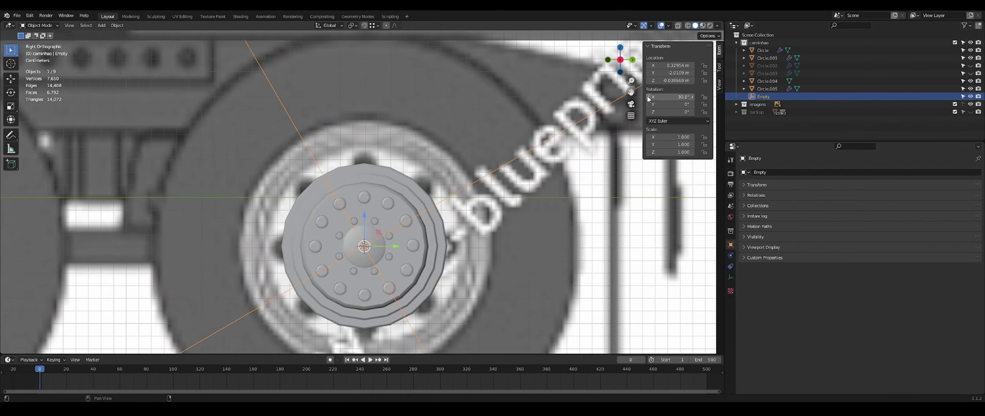
Step: Move the entire bolt and disc mesh outward along X from the drum's end face
middle_drag(351, 200, 339, 246)
scroll(396, 224, down, 2)
scroll(358, 212, up, 2)
right_click(358, 213)
scroll(358, 212, down, 4)
scroll(388, 225, up, 2)
scroll(333, 231, up, 2)
middle_drag(388, 225, 382, 274)
scroll(379, 249, up, 2)
scroll(401, 204, up, 2)
key(Tab)
scroll(379, 220, up, 2)
right_click(372, 223)
key(a)
key(g)
key(x)
click(404, 225)
Step: Cut an edge loop around the hexagonal bolt head and slide it with a factor of 0.714
alt+click(376, 233)
alt+right_click(351, 266)
middle_drag(397, 274, 443, 275)
key(ctrl+r)
click(411, 268)
click(416, 269)
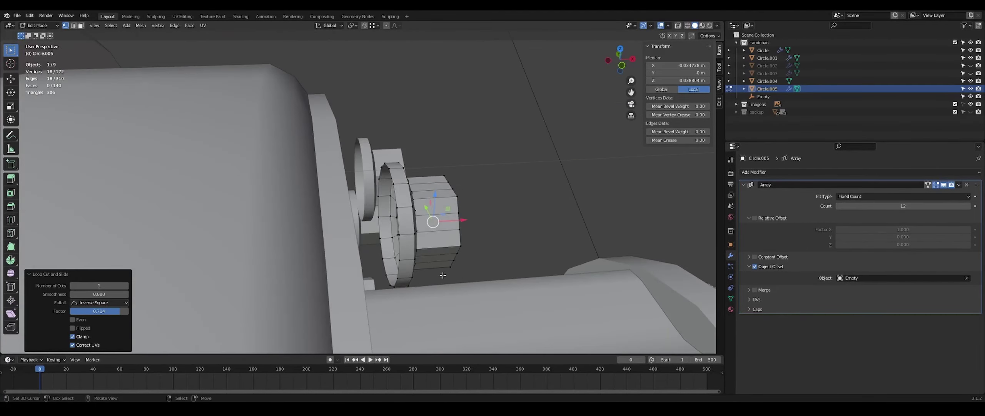
Step: Try duplicating the bolt's circular recess loop back along X to the disc's rear, then extruding and scaling it slightly
click(401, 235)
middle_drag(400, 234, 401, 249)
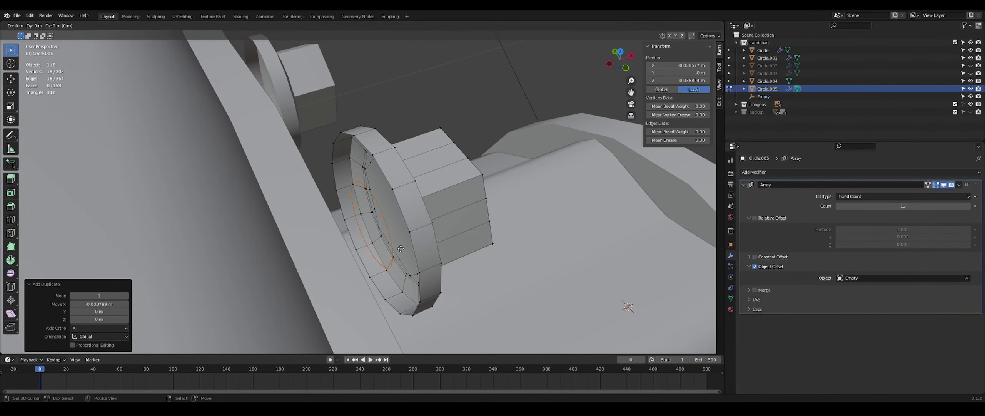
right_click(401, 248)
key(s)
click(403, 251)
middle_drag(403, 250, 388, 214)
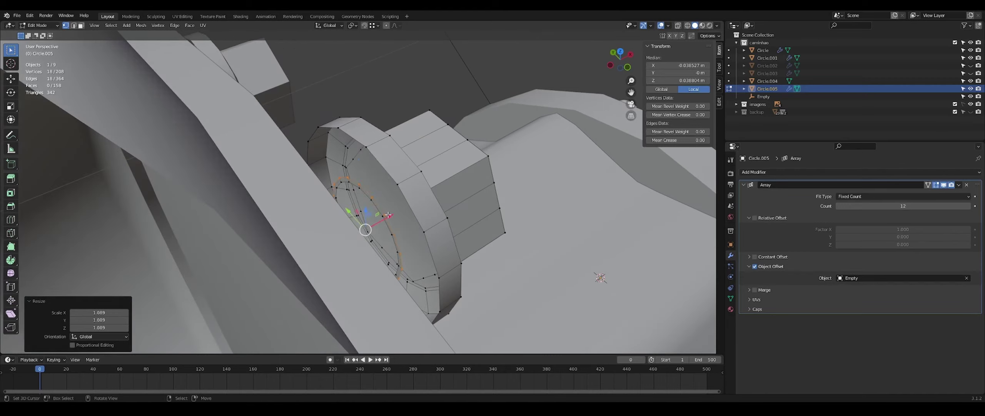
Step: Isolate the bolt object in local view and delete the duplicated ring behind the disc
click(359, 183)
middle_drag(370, 187, 409, 268)
key(KP_Divide)
scroll(409, 268, up, 3)
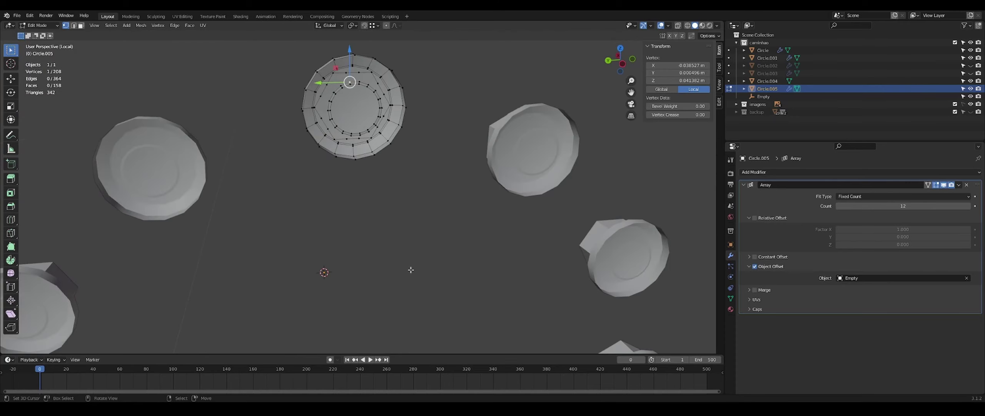
shift+middle_drag(405, 190, 395, 264)
scroll(406, 308, up, 5)
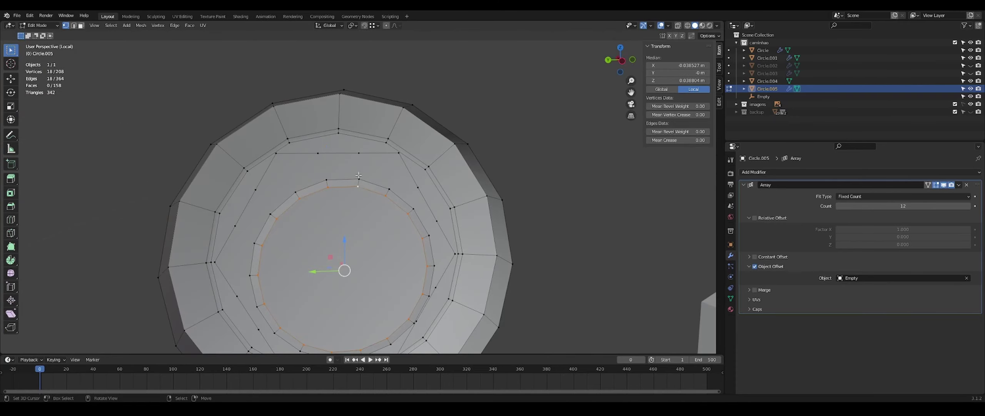
scroll(323, 117, down, 4)
middle_drag(332, 169, 360, 233)
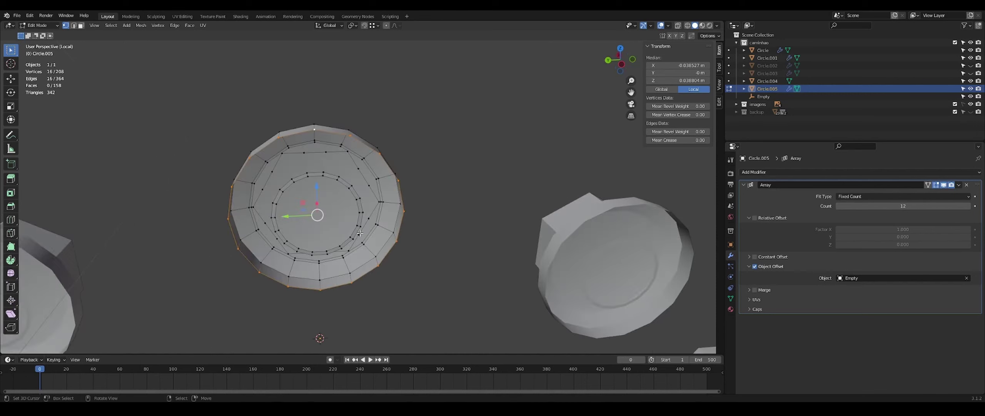
key(x)
click(341, 188)
Step: Extrude the disc's rear rim inward, scaling the new loop to 0.526
middle_drag(340, 189, 542, 230)
key(e)
key(s)
click(425, 223)
Step: Scale the extruded rear loop to 0.977, checking it against the bolt head in the wireframe right view
key(KP_3)
key(shift+z)
scroll(529, 233, up, 2)
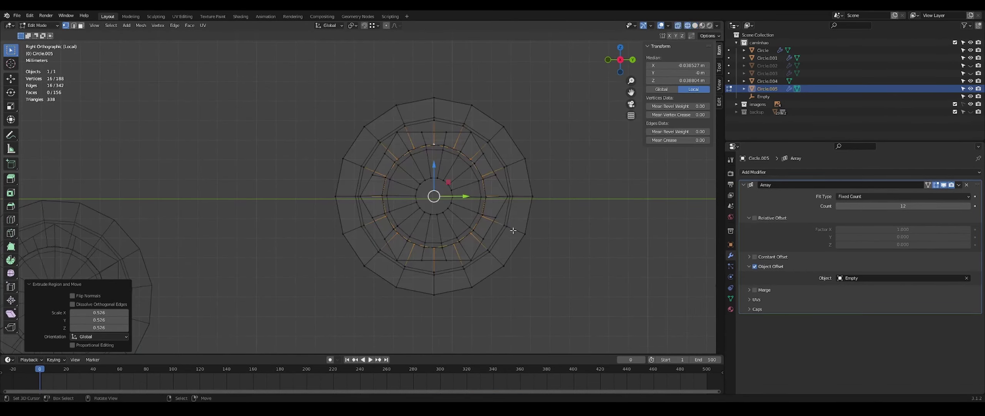
key(s)
click(547, 203)
middle_drag(511, 207, 520, 226)
key(shift+z)
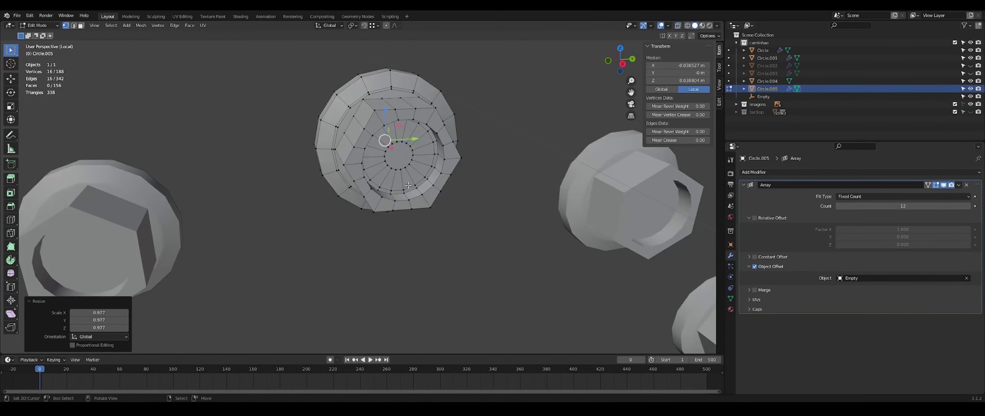
Step: Dissolve the circular edge loop inside the bolt head's recess
alt+right_click(393, 186)
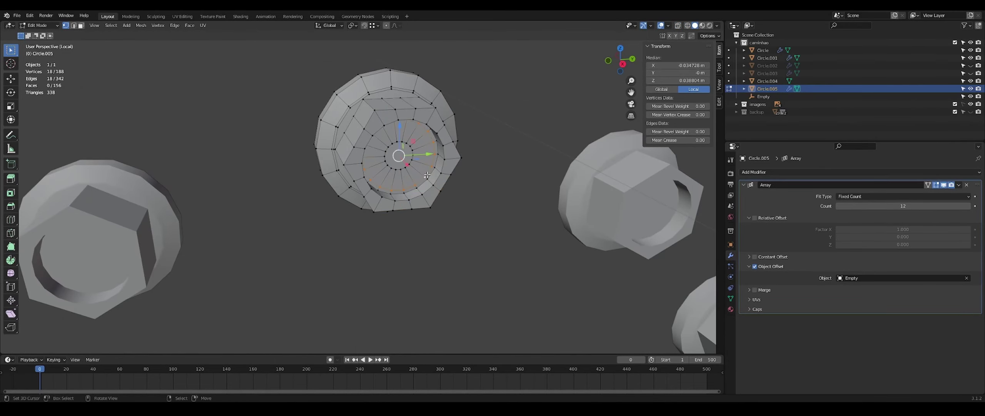
key(x)
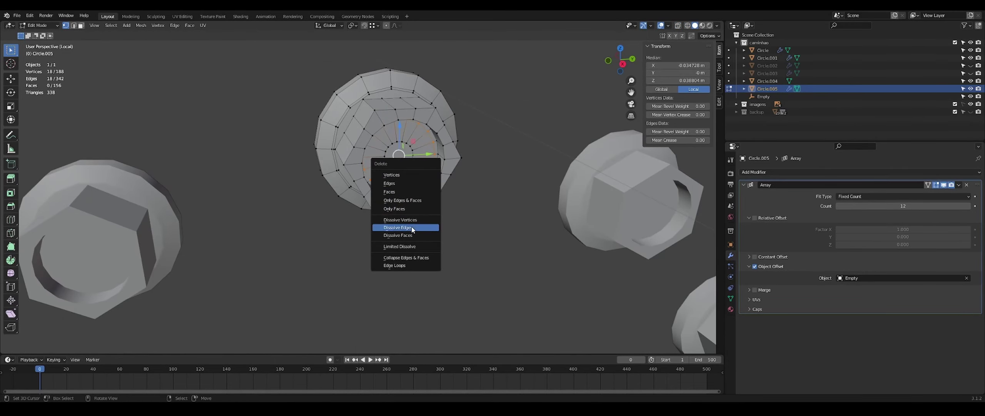
click(412, 230)
Step: Duplicate the disc's rear inner loop, extrude it inward at scale 0.964, and extrude it -0.006522 m along X as the bolt's shank
middle_drag(412, 230, 455, 214)
alt+right_click(255, 226)
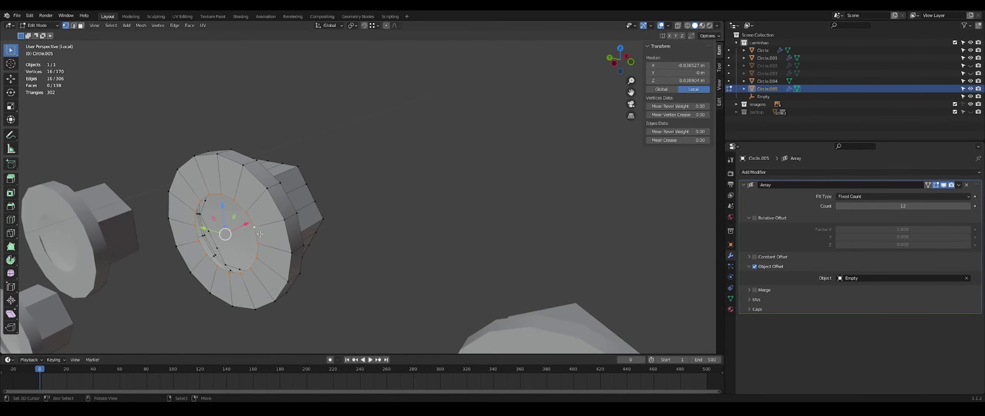
middle_drag(256, 226, 302, 229)
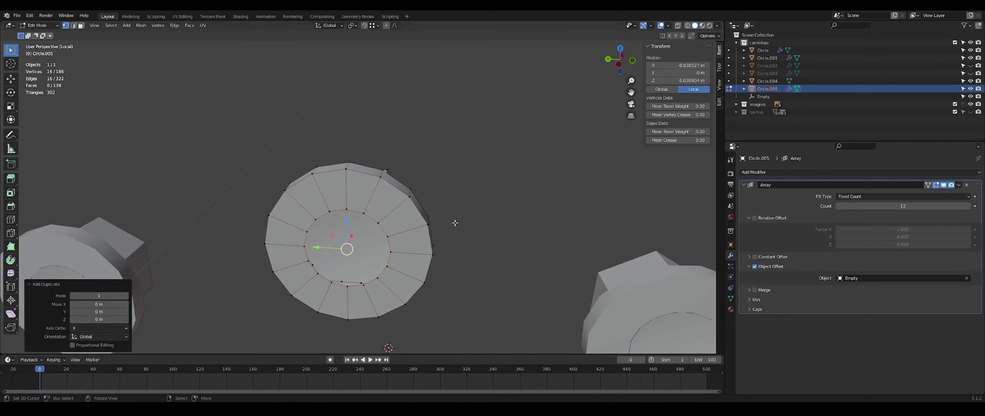
click(473, 215)
middle_drag(472, 216, 424, 234)
key(e)
key(x)
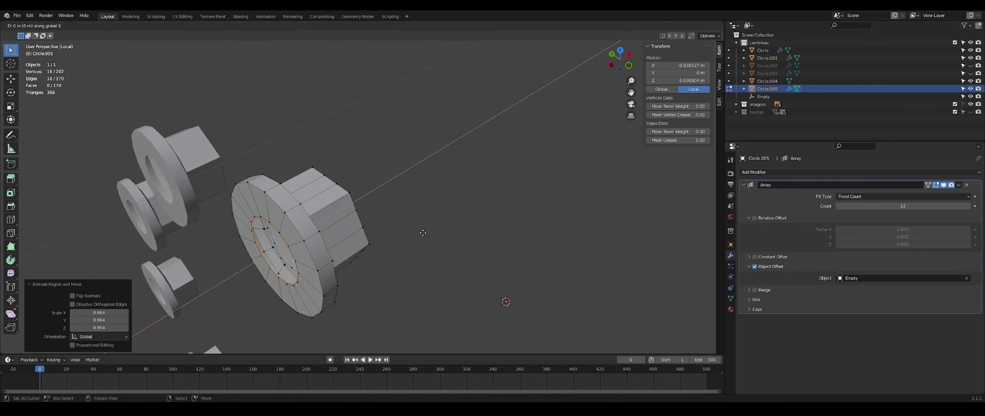
click(350, 273)
Step: Add eight evenly spaced loop cuts along the bolt's shank
middle_drag(350, 274, 334, 236)
key(ctrl+r)
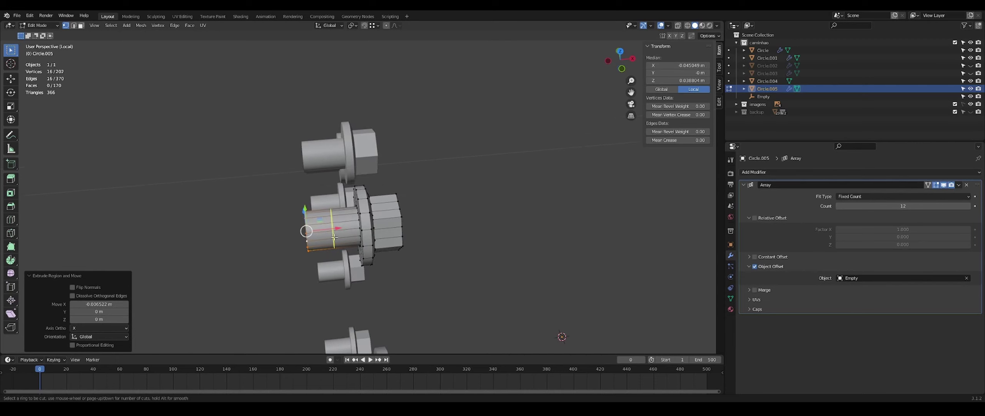
scroll(335, 236, up, 7)
click(334, 237)
right_click(334, 237)
Step: Select alternating loops along the shank and scale them to 0.878 about individual origins to form thread grooves
scroll(331, 238, up, 2)
alt+click(289, 246)
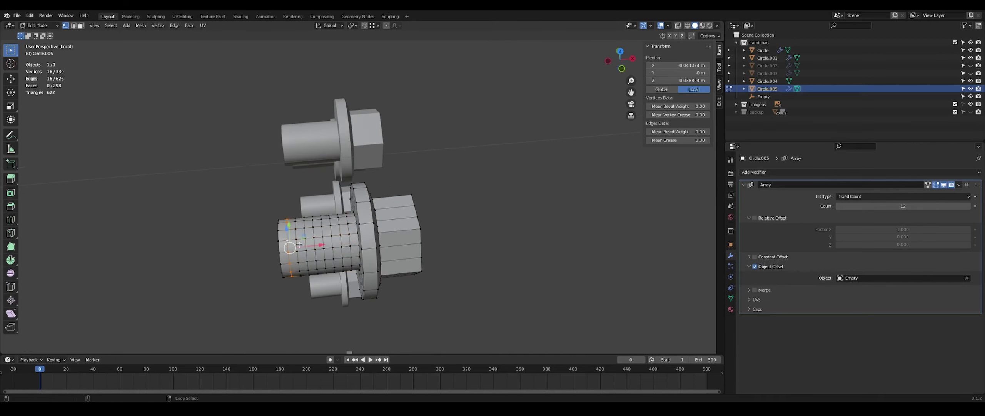
alt+shift+click(340, 238)
middle_drag(339, 238, 350, 239)
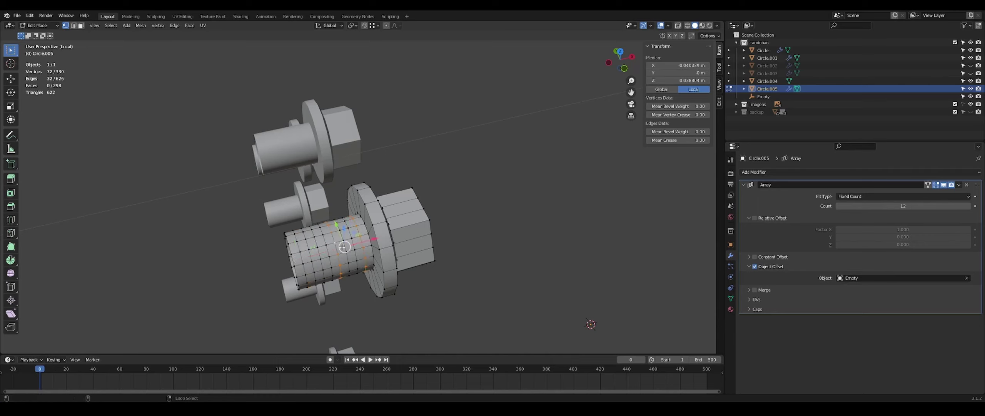
alt+shift+click(297, 258)
middle_drag(297, 258, 452, 225)
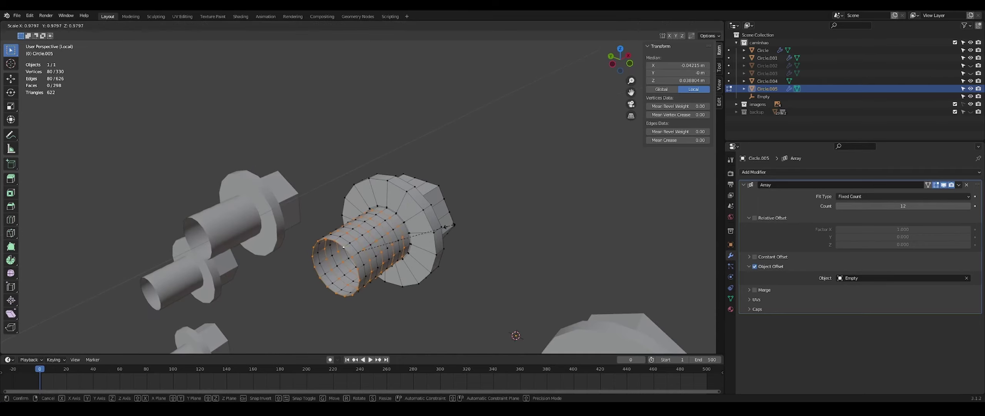
click(352, 26)
click(363, 51)
key(s)
click(446, 117)
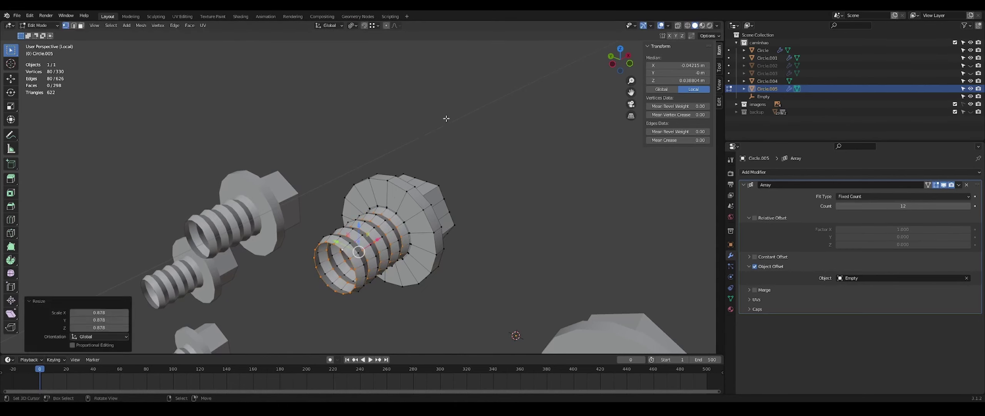
Step: Leave the bolt's mesh editing and local view, and apply its Array modifier
key(Tab)
scroll(447, 119, down, 4)
middle_drag(446, 150, 366, 154)
key(KP_Divide)
scroll(305, 203, down, 4)
scroll(354, 205, down, 4)
scroll(403, 231, down, 3)
click(975, 196)
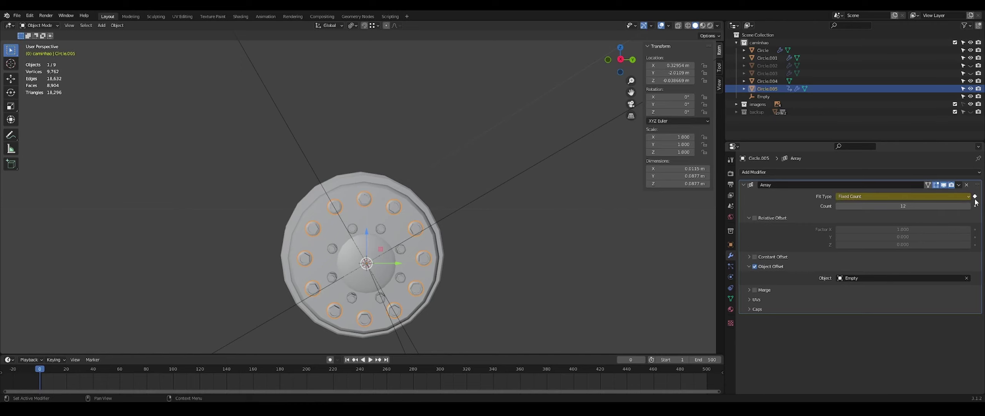
click(959, 185)
click(953, 196)
Step: Delete the Empty that served as the array's offset object
right_click(504, 185)
middle_drag(503, 186, 543, 204)
key(Delete)
Step: Place the 3D cursor at the axle's centre and set the origins of both bolt rings to it
scroll(543, 204, down, 5)
mouse_move(385, 235)
middle_down()
mouse_move(406, 243)
mouse_move(484, 228)
mouse_move(401, 237)
middle_up()
scroll(406, 243, up, 2)
right_click(387, 224)
scroll(386, 223, up, 5)
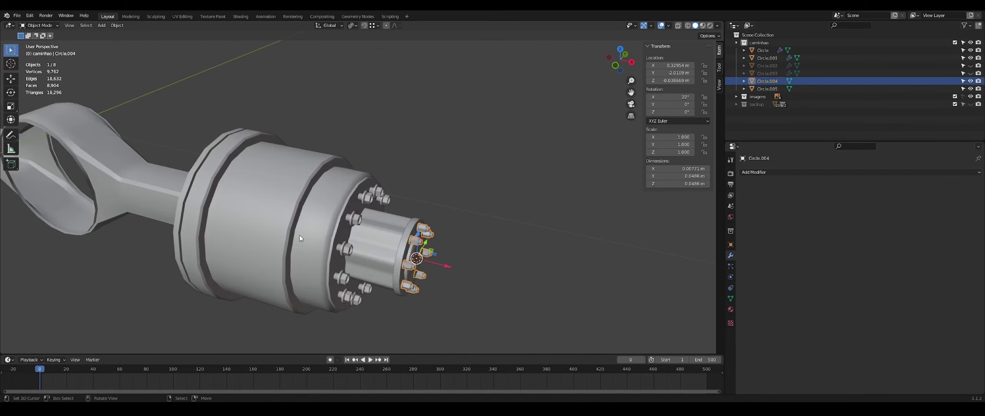
scroll(270, 239, down, 5)
click(243, 202)
click(386, 228)
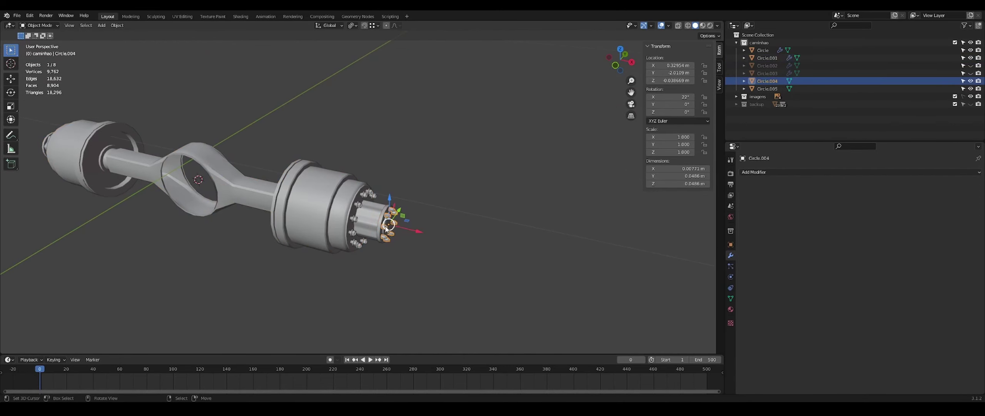
shift+click(356, 235)
click(117, 25)
mouse_move(146, 43)
click(223, 59)
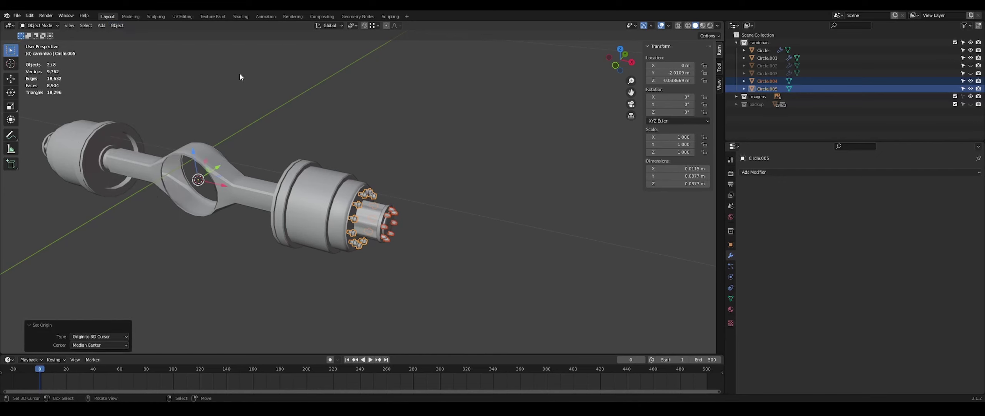
Step: Add an X-axis Mirror modifier to the drum's bolt ring and another to the hub-end bolt ring
click(367, 197)
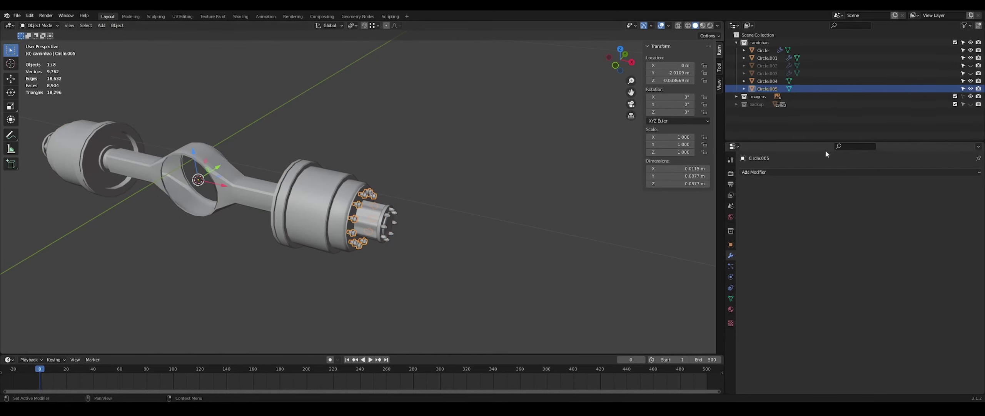
click(832, 171)
click(843, 262)
middle_drag(538, 226, 427, 233)
key(alt+a)
right_click(386, 218)
click(770, 172)
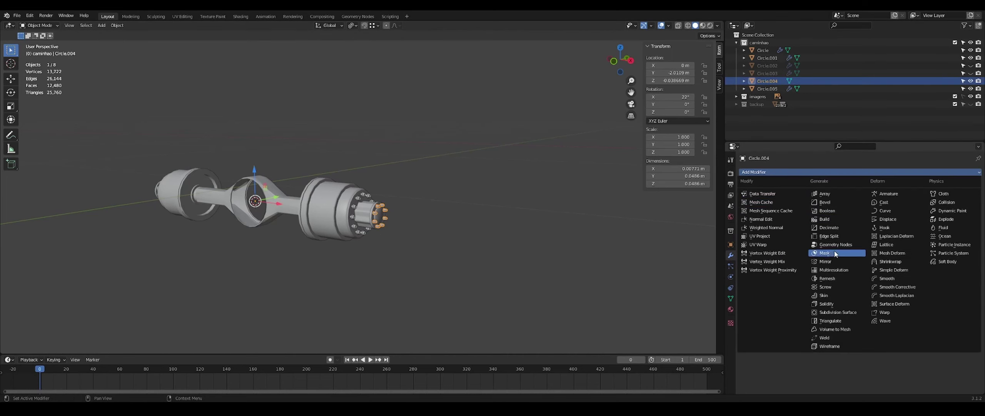
click(839, 261)
Step: Deselect the bolts and save the truck file
middle_drag(567, 252, 554, 206)
click(434, 219)
key(ctrl+s)
Step: Examine the mirrored axle against the front and top blueprint views
key(KP_3)
scroll(554, 207, down, 2)
key(KP_1)
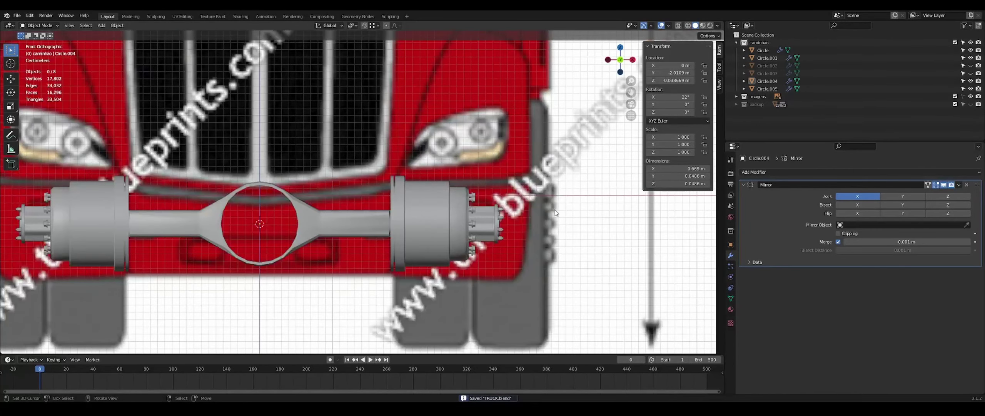
key(KP_7)
scroll(556, 214, down, 4)
scroll(558, 215, up, 2)
key(alt+z)
key(alt+z)
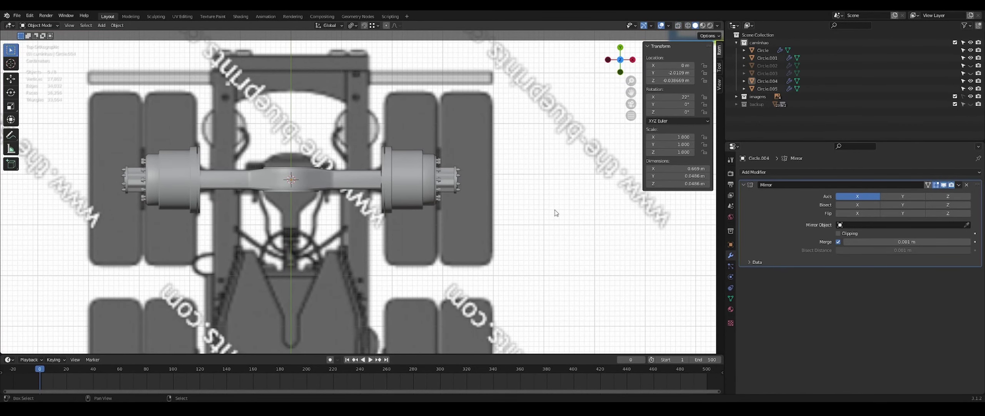
scroll(558, 215, down, 2)
Step: Unhide Circle.002 and Circle.003 and check the axle's placement in the right view
middle_drag(558, 217, 512, 205)
click(970, 73)
click(970, 65)
key(KP_3)
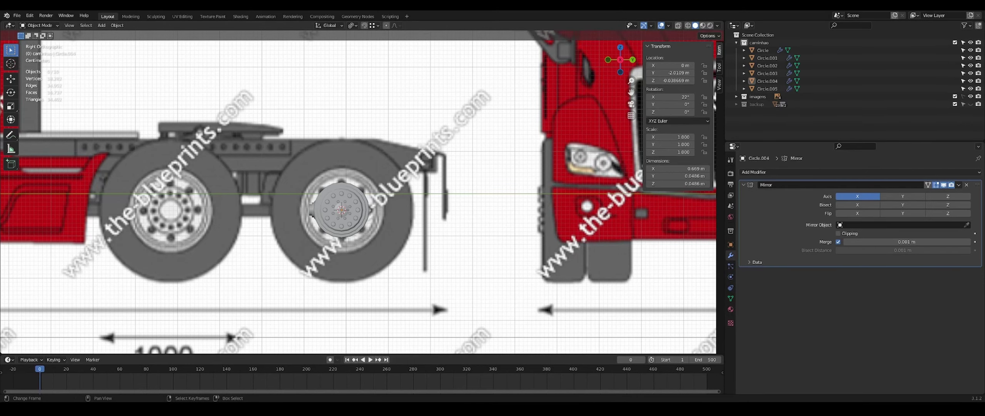
Step: Duplicate the entire hub-end bolt ring within its mesh and move the copy -0.13721 m along X to the drum's rear face
middle_drag(402, 313, 522, 233)
click(456, 247)
key(Tab)
scroll(457, 248, up, 2)
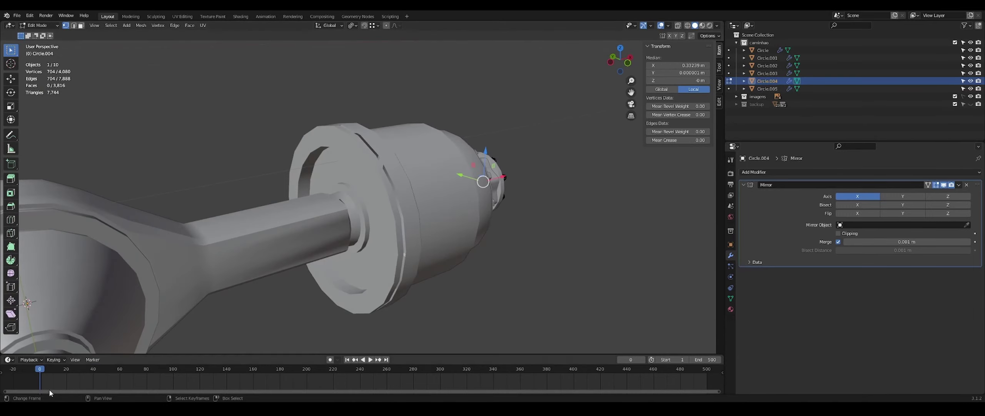
middle_drag(512, 202, 452, 249)
scroll(500, 215, down, 1)
key(a)
scroll(491, 237, up, 4)
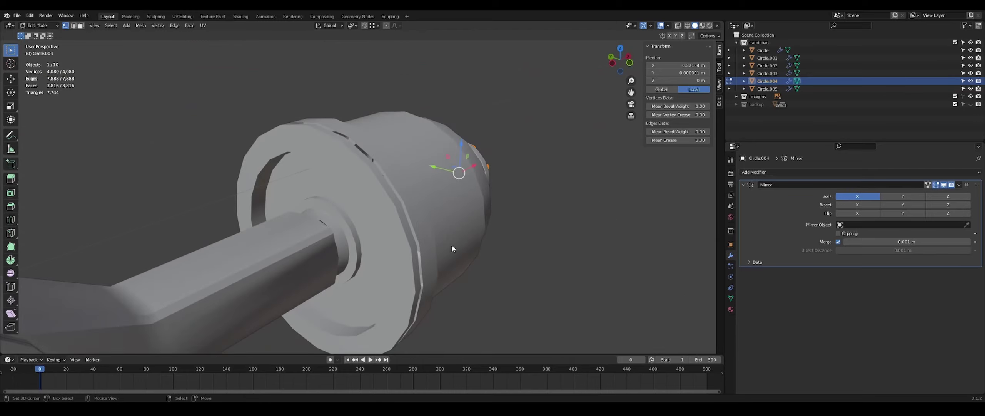
key(shift+d)
key(x)
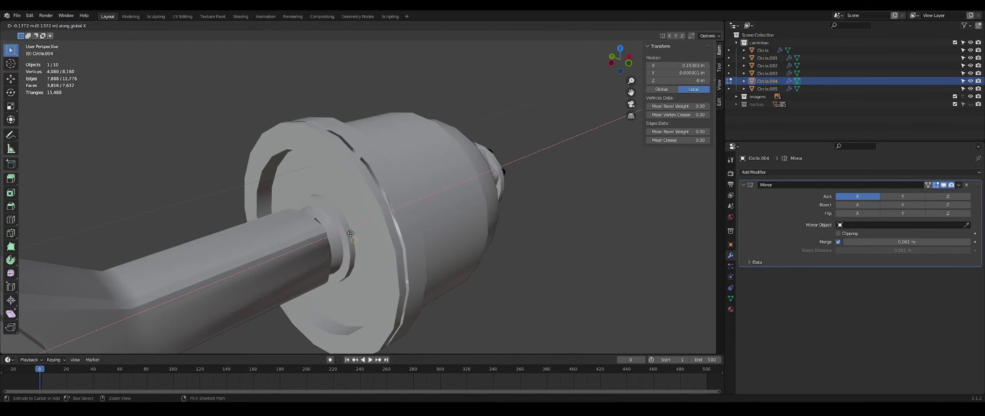
click(351, 233)
Step: Try mirroring the duplicated bolt ring along global X and shifting it along X against the drum's rear face
mouse_move(351, 233)
middle_down()
mouse_move(310, 225)
mouse_move(342, 230)
middle_up()
scroll(310, 225, up, 8)
scroll(294, 205, down, 6)
scroll(292, 214, down, 4)
click(141, 26)
mouse_move(187, 45)
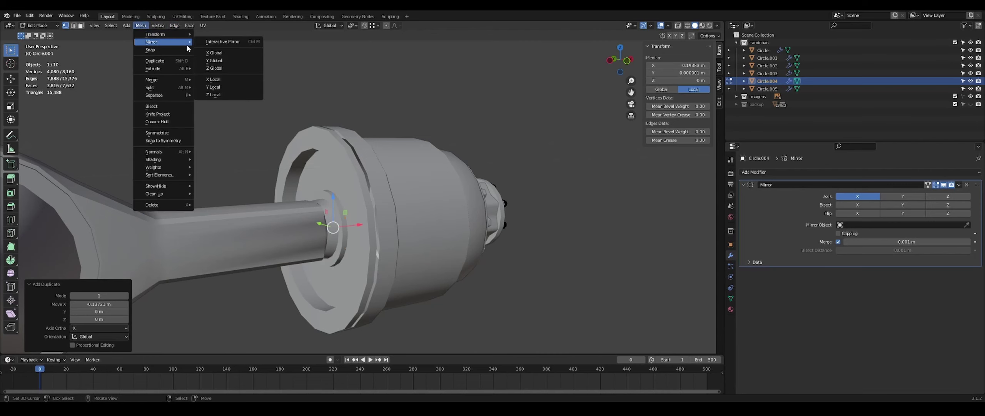
click(239, 55)
key(shift+z)
mouse_move(333, 207)
middle_down()
mouse_move(364, 244)
mouse_move(352, 181)
mouse_move(278, 147)
mouse_move(251, 111)
middle_up()
key(shift+z)
key(g)
key(x)
click(336, 231)
Step: Undo the move and mirror of the duplicated bolt ring
scroll(364, 243, up, 5)
key(Tab)
key(ctrl+z)
key(ctrl+z)
scroll(279, 148, down, 4)
key(shift+z)
key(r)
key(y)
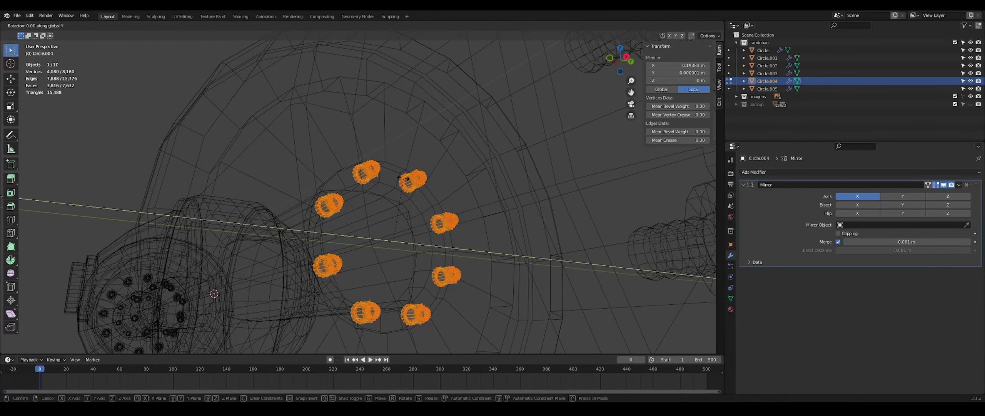
key(Escape)
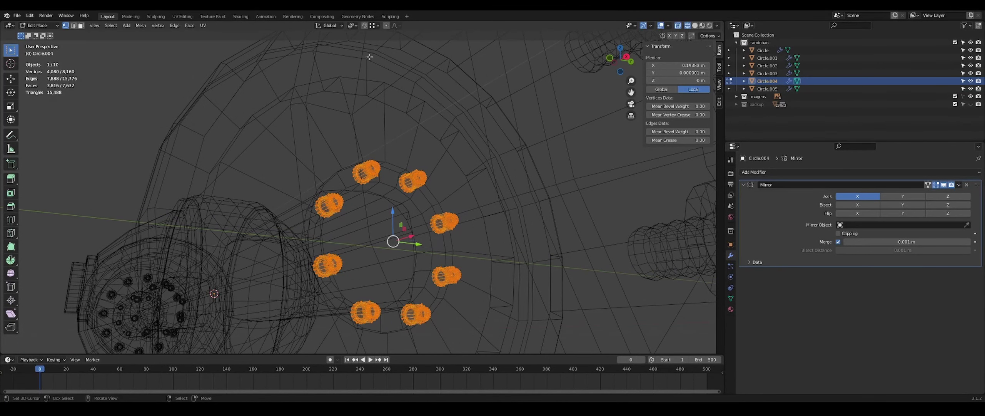
Step: Set the pivot to Median Point and mirror the duplicated bolt ring along global X
click(351, 25)
click(367, 60)
click(141, 25)
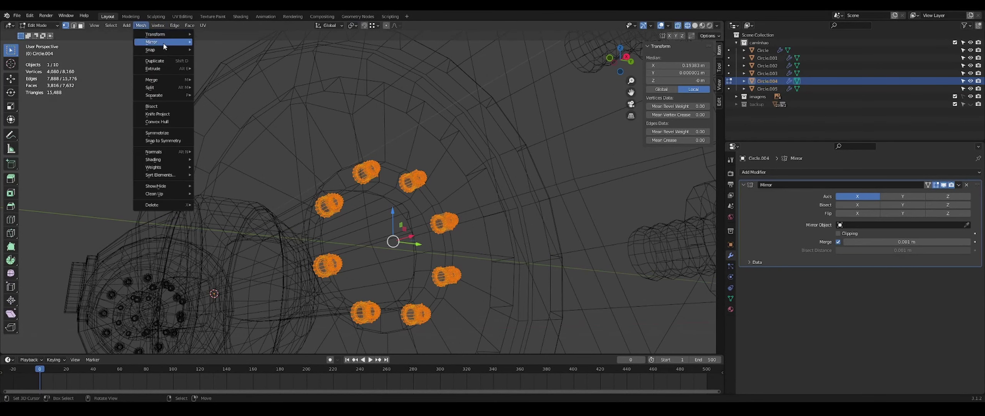
mouse_move(154, 43)
click(215, 54)
mouse_move(287, 150)
middle_down()
mouse_move(367, 181)
mouse_move(374, 219)
middle_up()
key(shift+z)
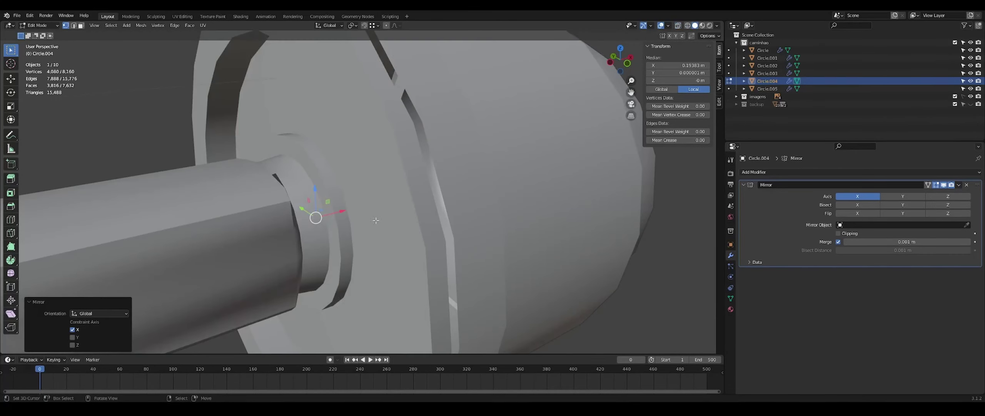